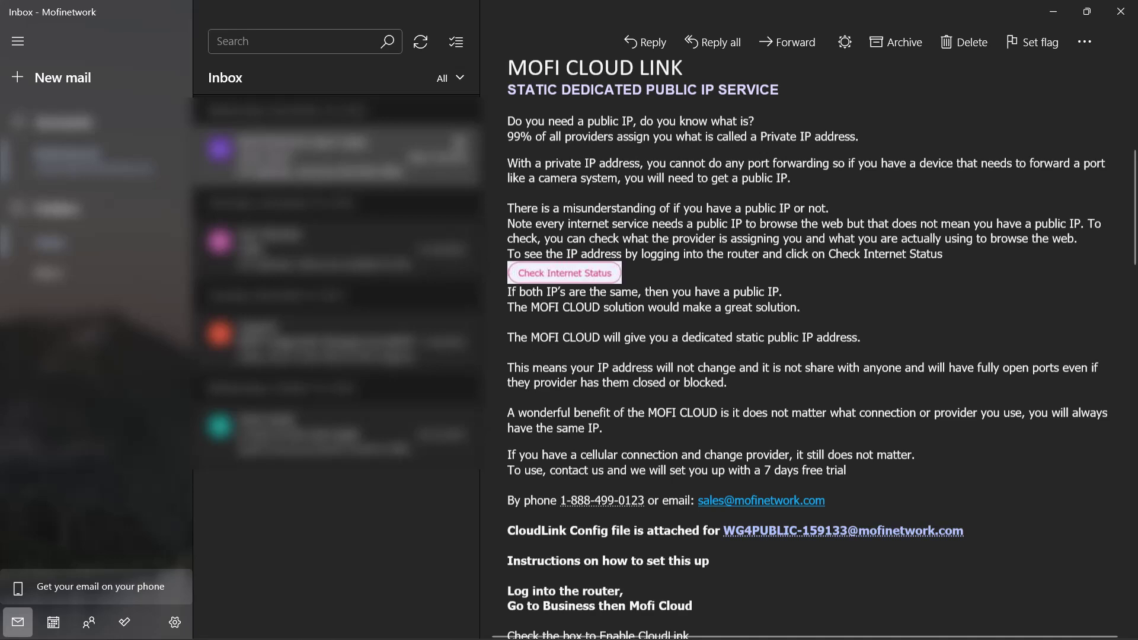
# Set the mail window aside and load the router's login page at 192.168.10.1 in Firefox
pyautogui.scroll(-3, 806, 356)
pyautogui.click(1054, 12)
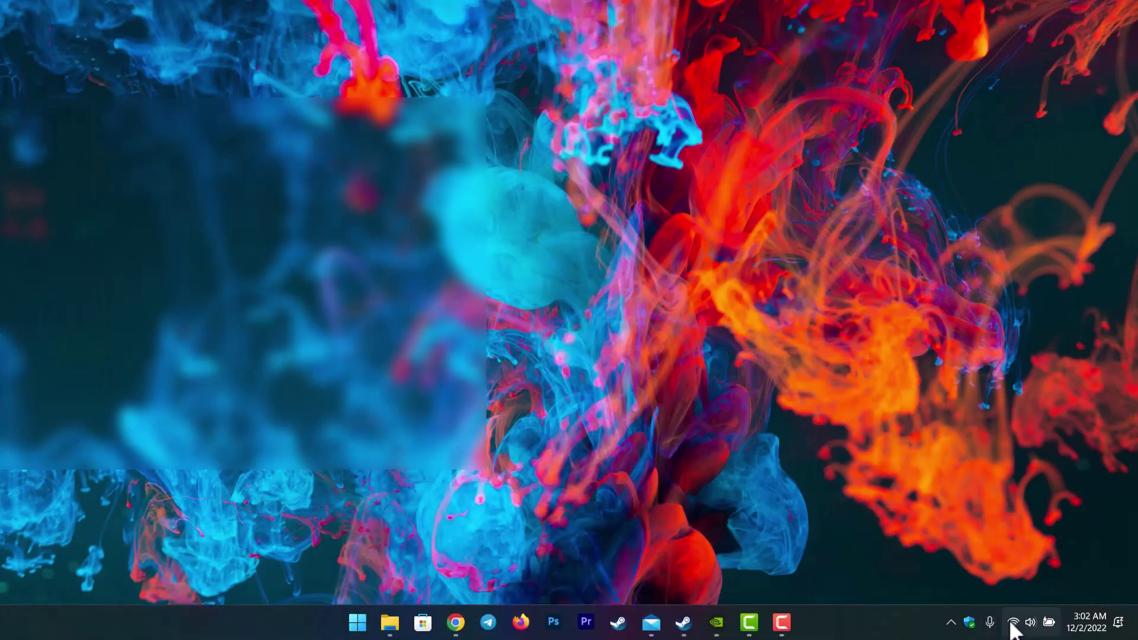
pyautogui.click(1012, 622)
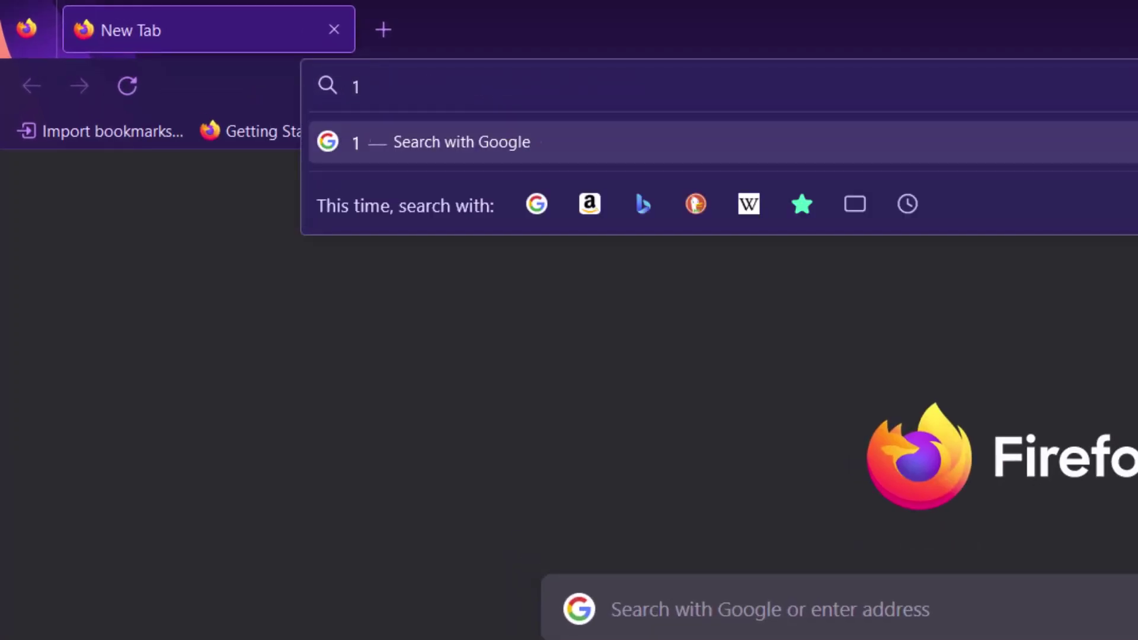
pyautogui.write('92.1')
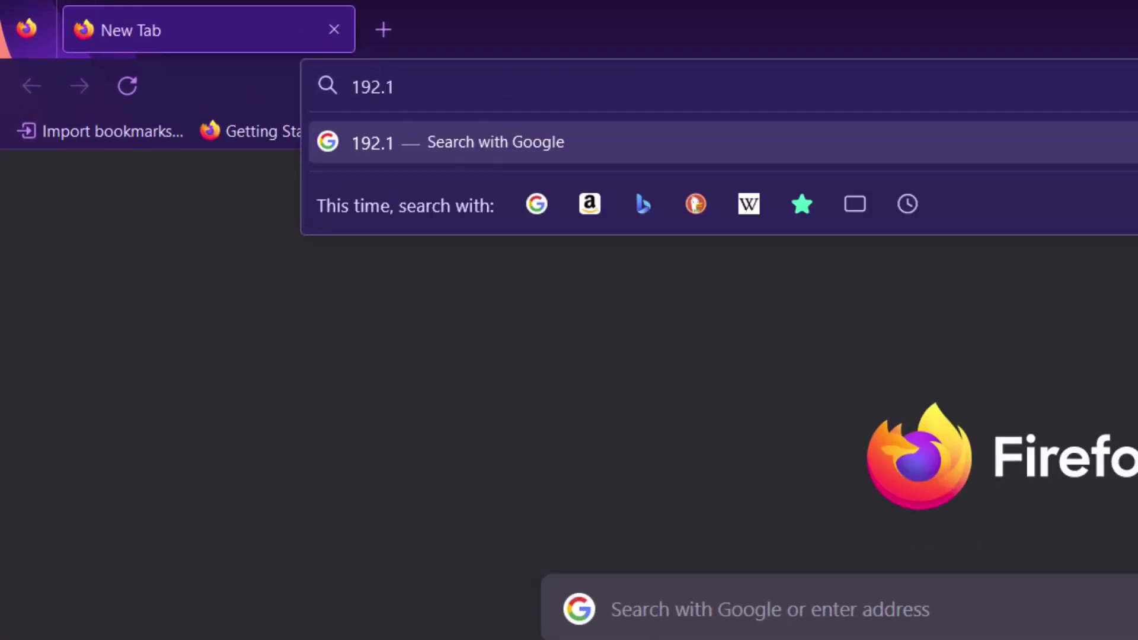
pyautogui.write('68.10')
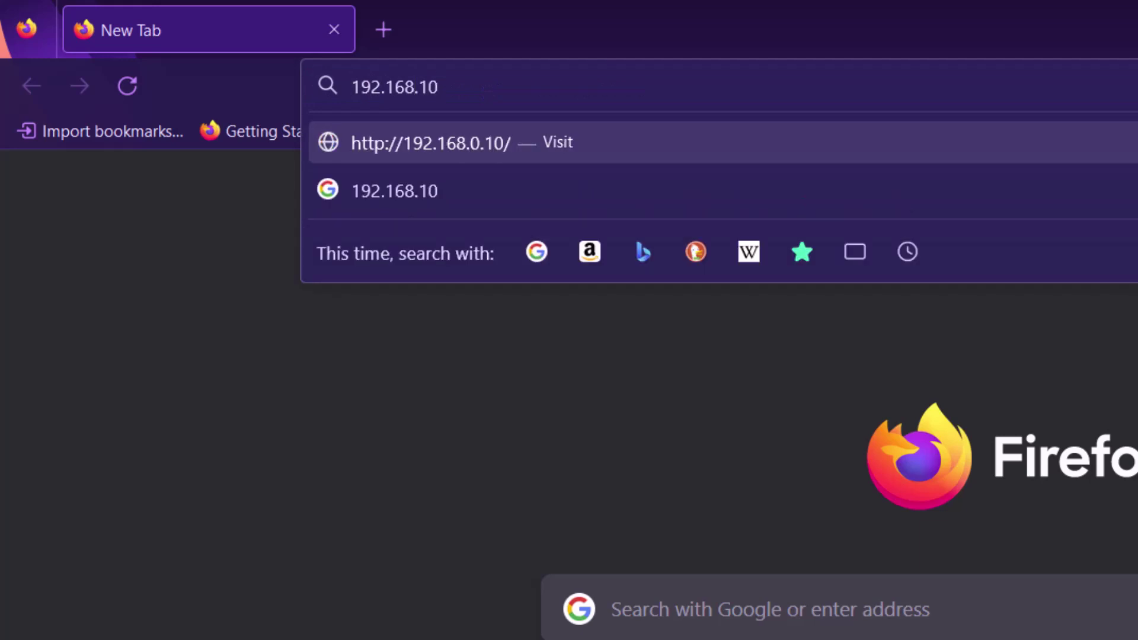
pyautogui.write('.1')
pyautogui.press('Return')
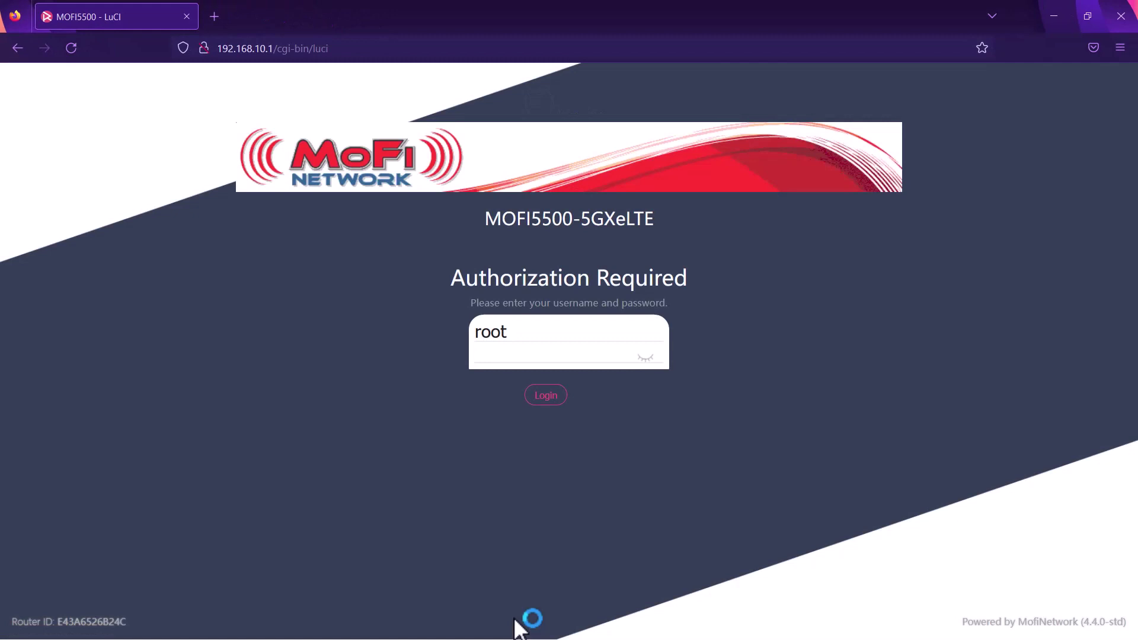
# Log in to the router as root and go to Business > Mofi Cloud Link
pyautogui.write('*****')
pyautogui.press('Return')
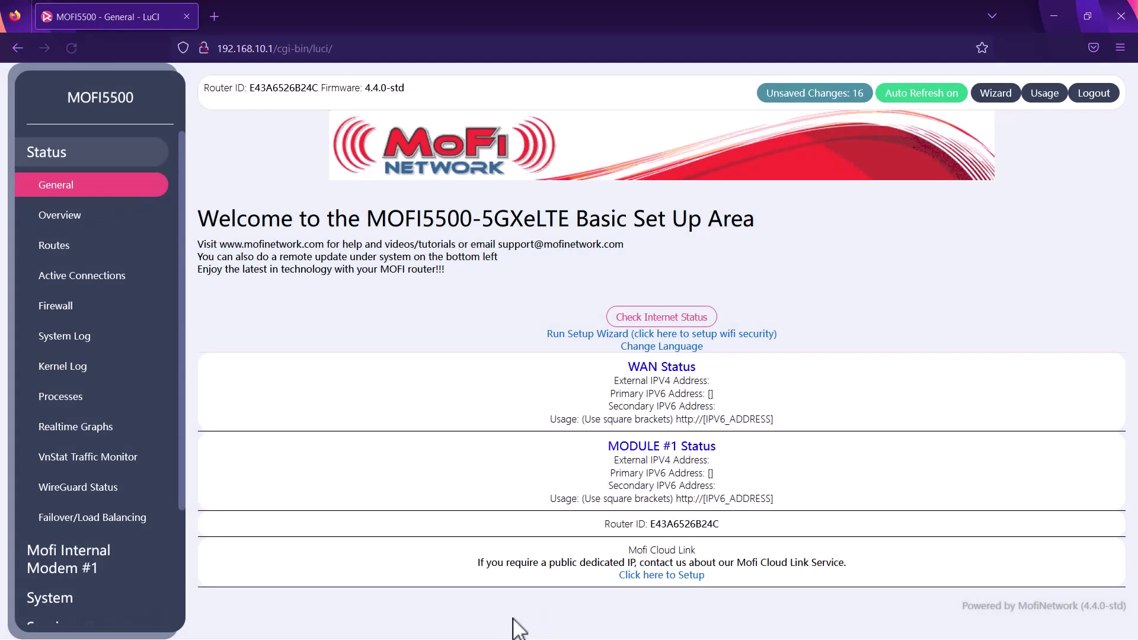
pyautogui.scroll(-3, 136, 488)
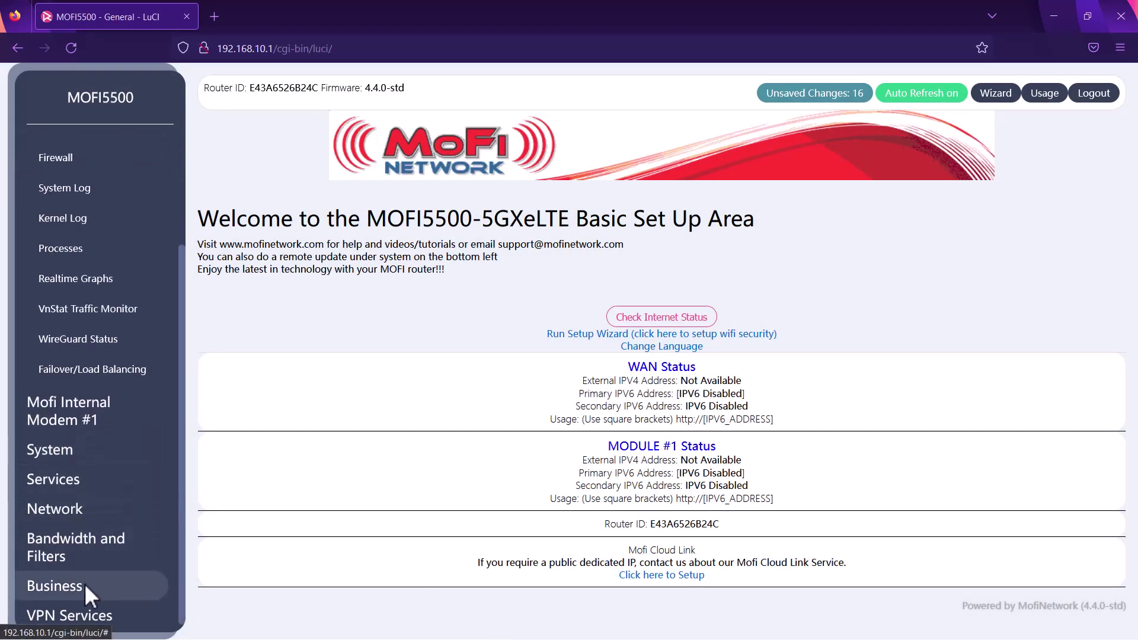
pyautogui.click(84, 583)
pyautogui.scroll(-2, 86, 522)
pyautogui.click(90, 509)
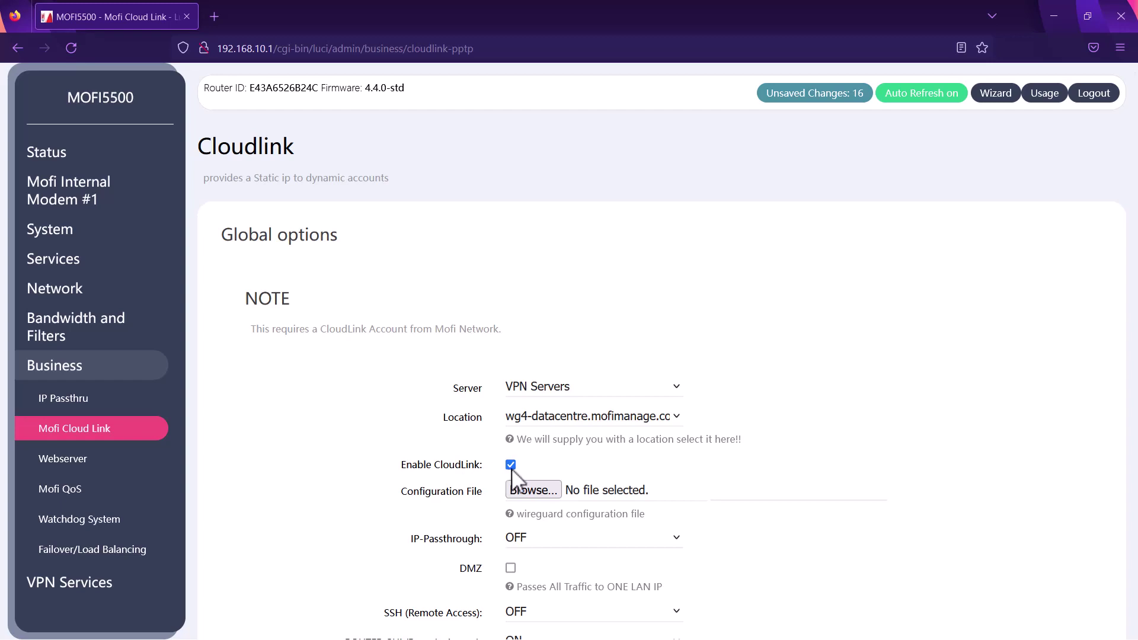
pyautogui.hotkey('alt', 'Tab')
pyautogui.hotkey('alt', 'Tab')
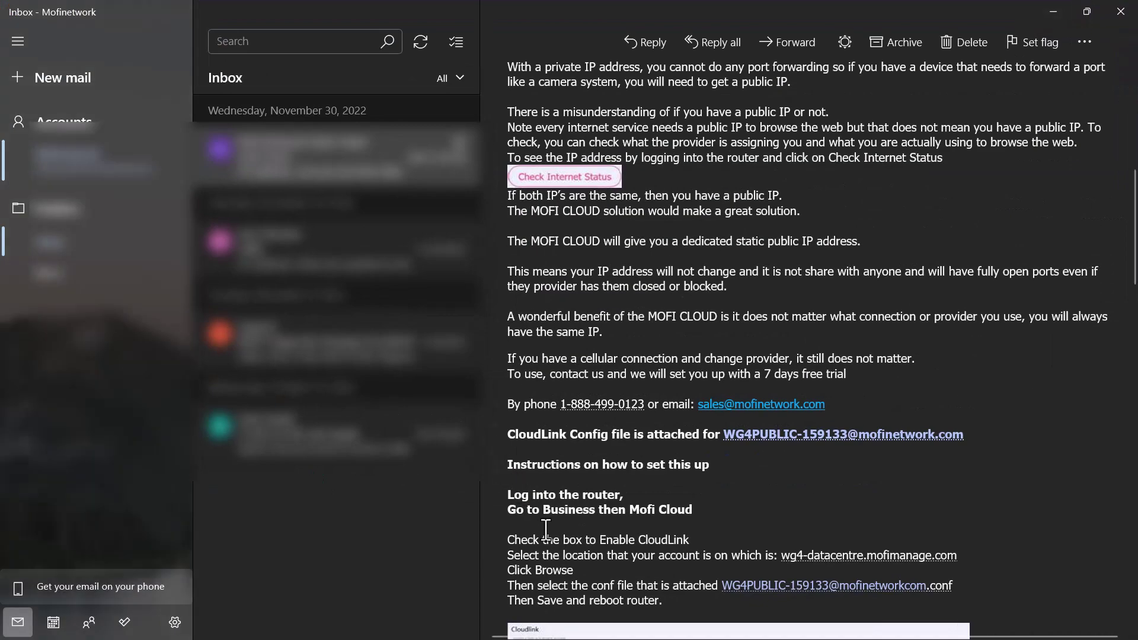
pyautogui.scroll(-3, 602, 548)
pyautogui.moveTo(563, 363); pyautogui.dragTo(958, 362)
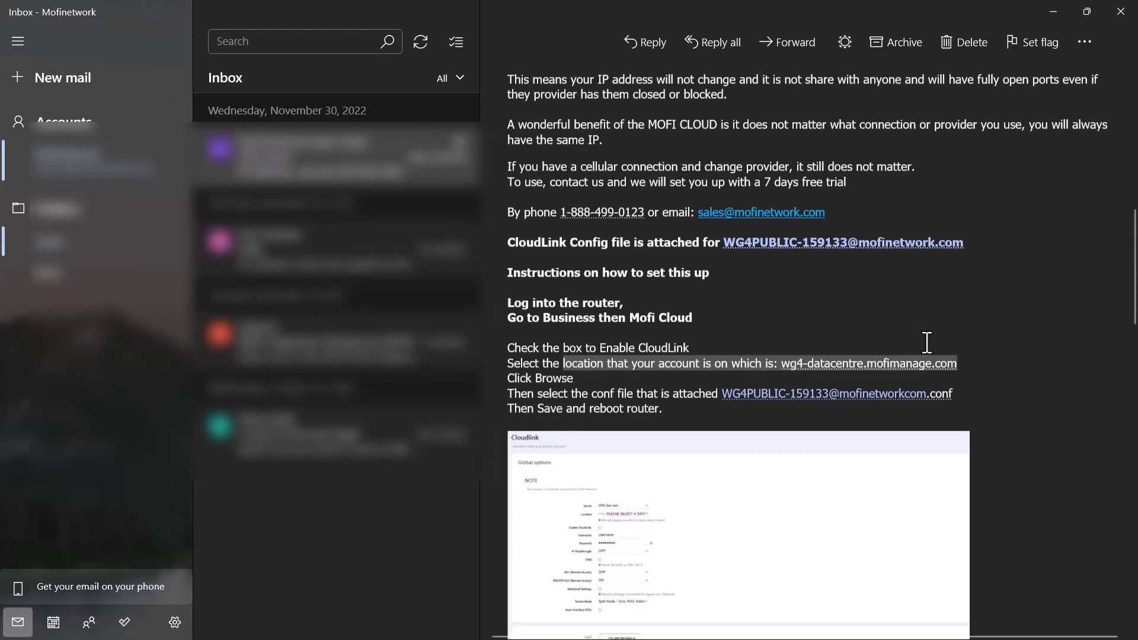
pyautogui.hotkey('alt', 'Tab')
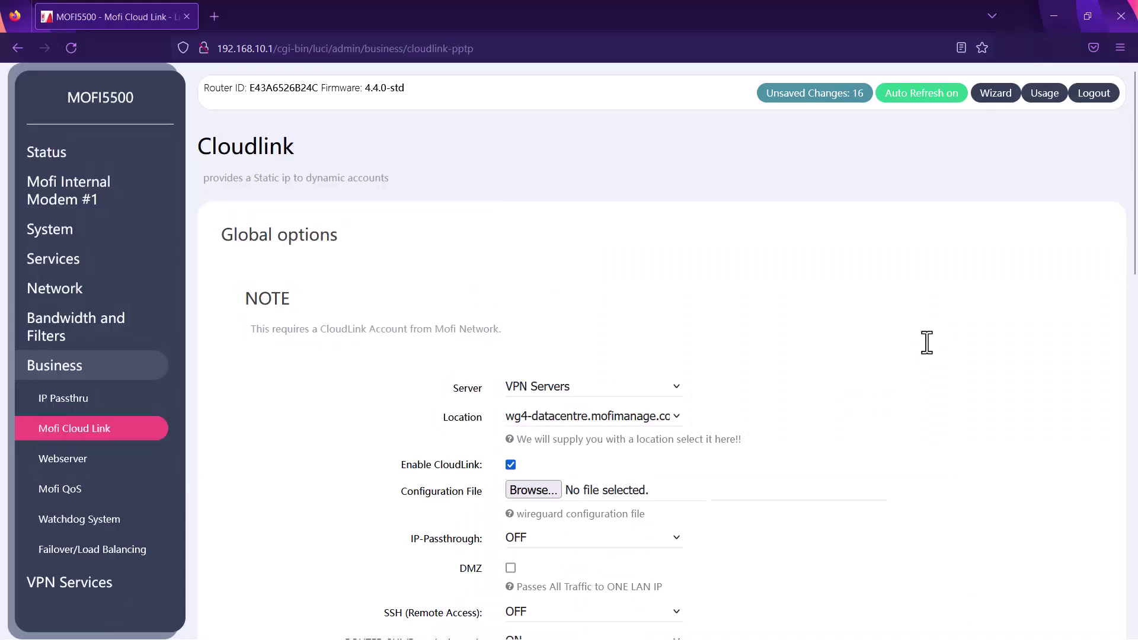
# Set the Cloudlink location to wg4-datacentre.mofimanage.com
pyautogui.click(655, 417)
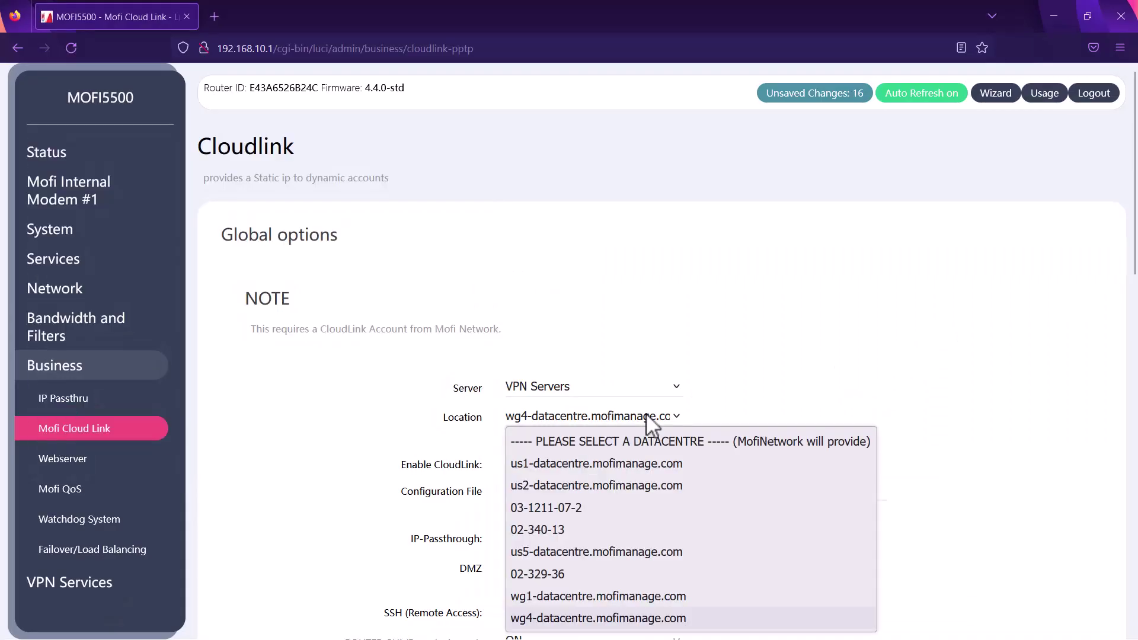
pyautogui.click(637, 618)
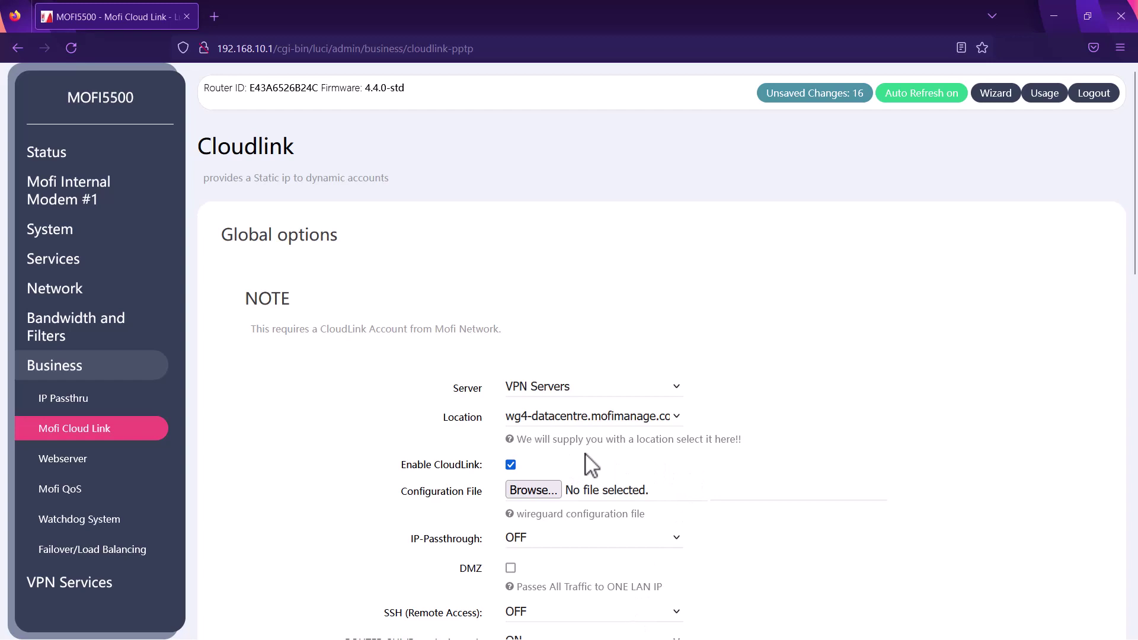
pyautogui.hotkey('alt', 'Tab')
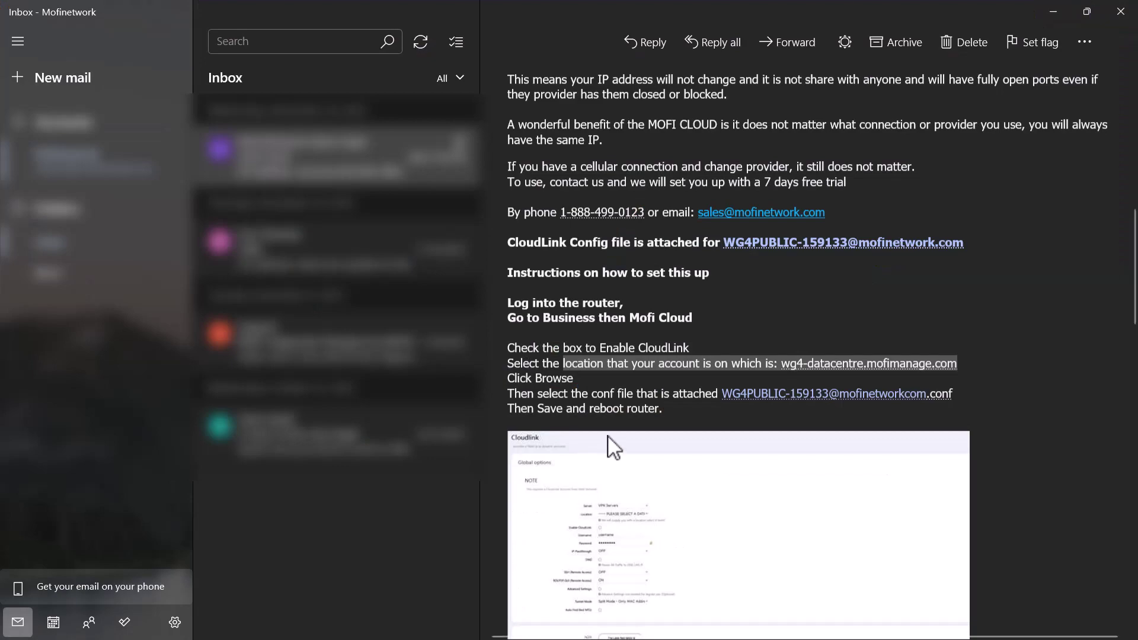
pyautogui.hotkey('alt', 'Tab')
# Attach WG4PUBLIC-159133mofinetworkcom.conf as the WireGuard configuration file
pyautogui.click(549, 493)
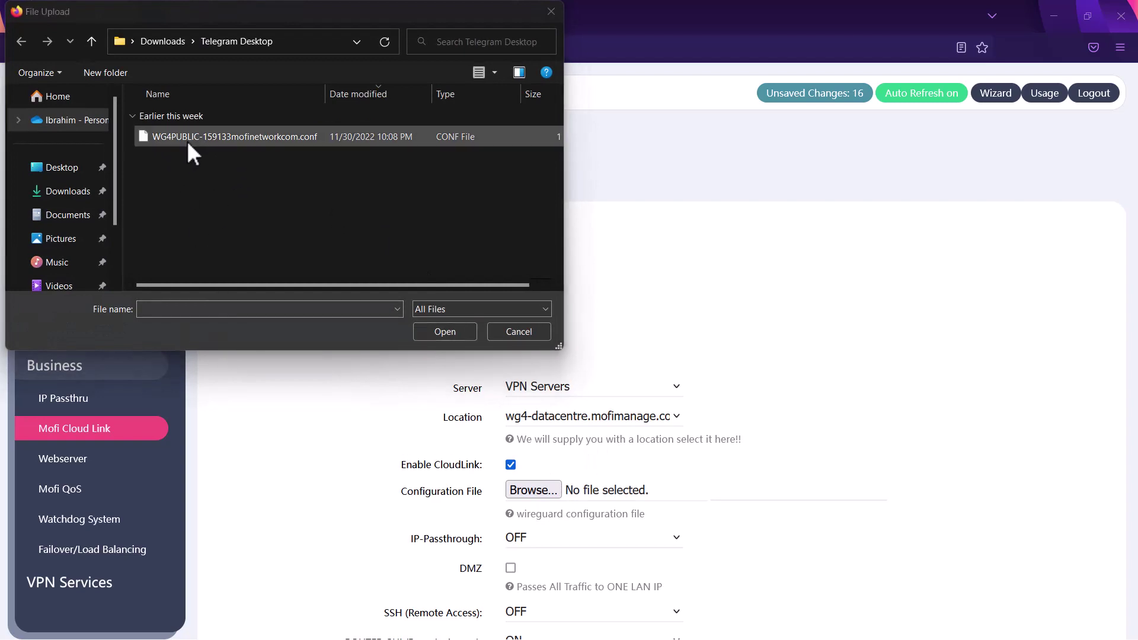
pyautogui.doubleClick(187, 139)
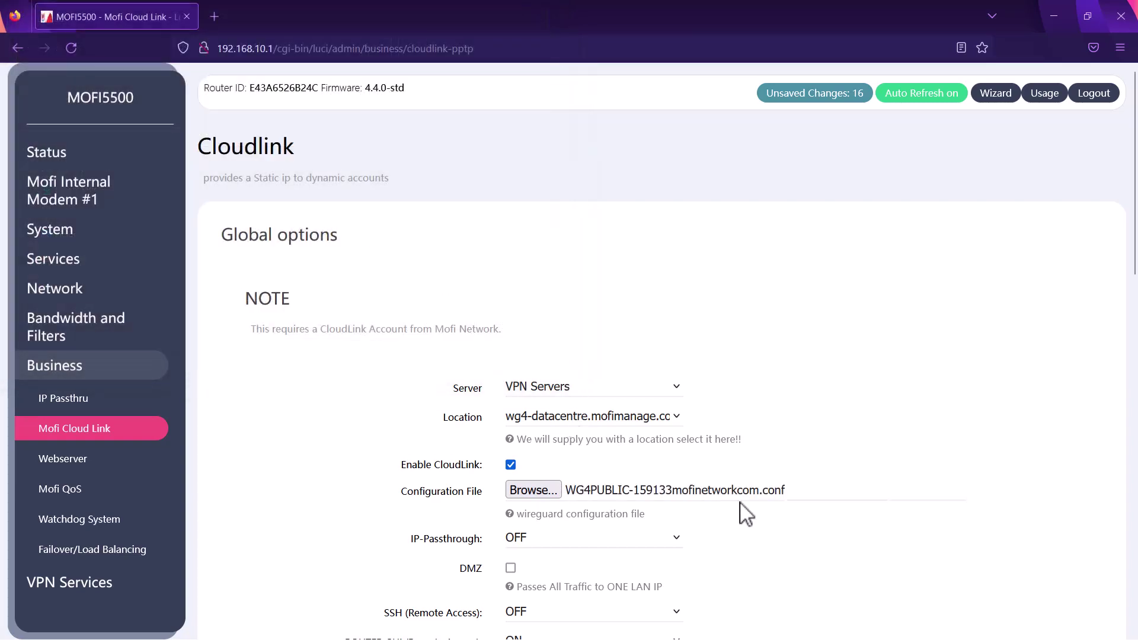
pyautogui.scroll(-5, 789, 486)
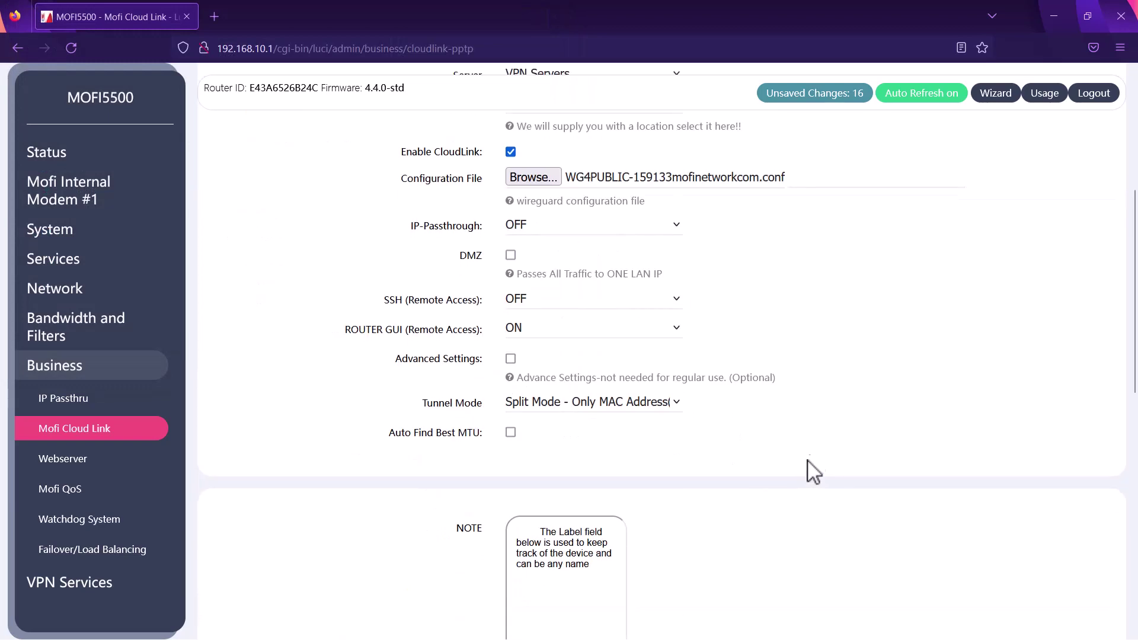
pyautogui.scroll(-10, 806, 463)
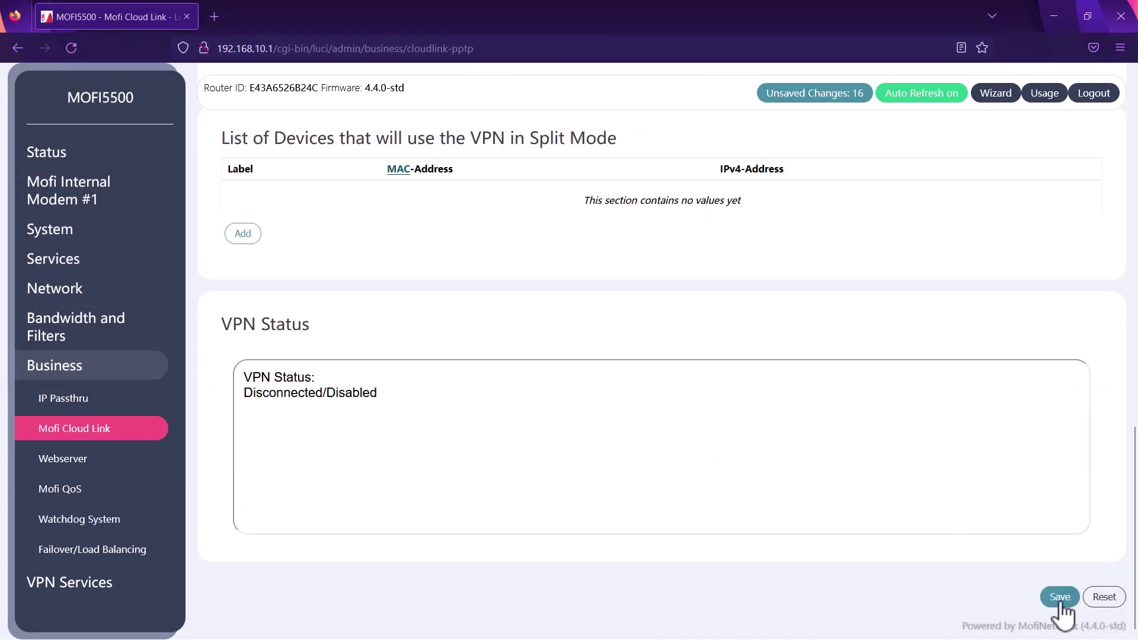
# Save the Cloudlink settings and confirm the 564 B config uploaded and the VPN status
pyautogui.click(1060, 598)
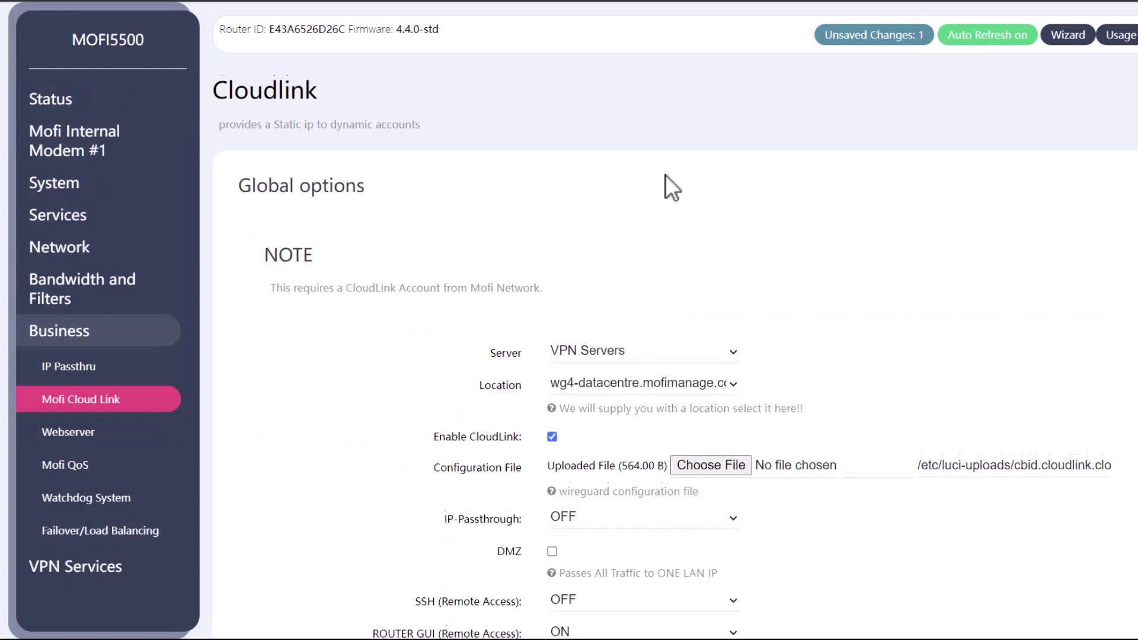
pyautogui.scroll(-15, 665, 174)
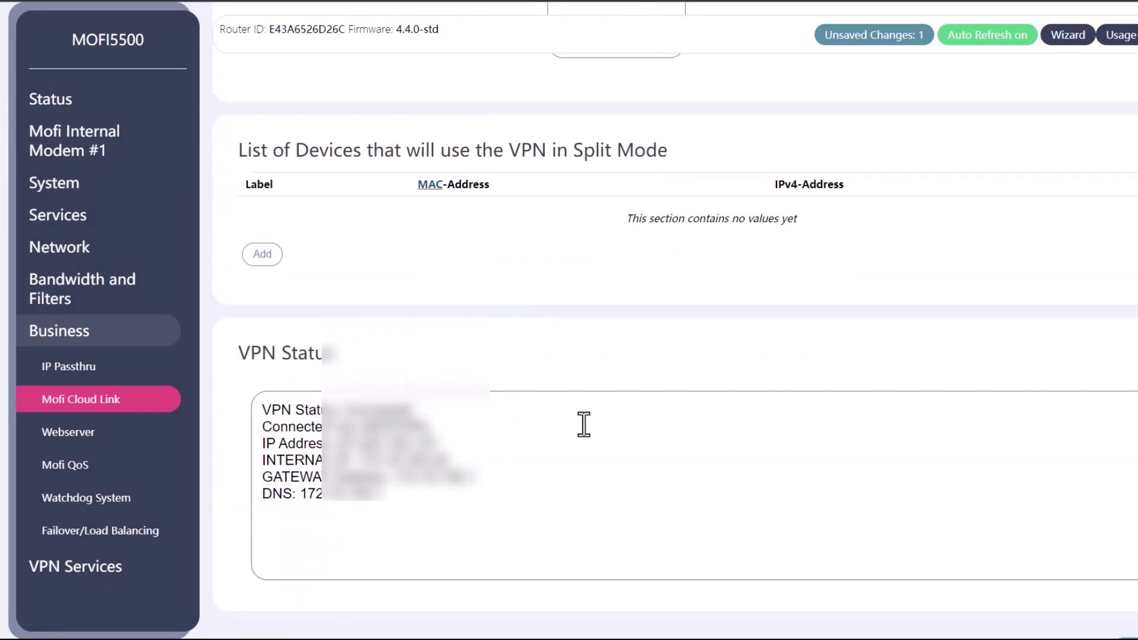
pyautogui.scroll(-1, 583, 424)
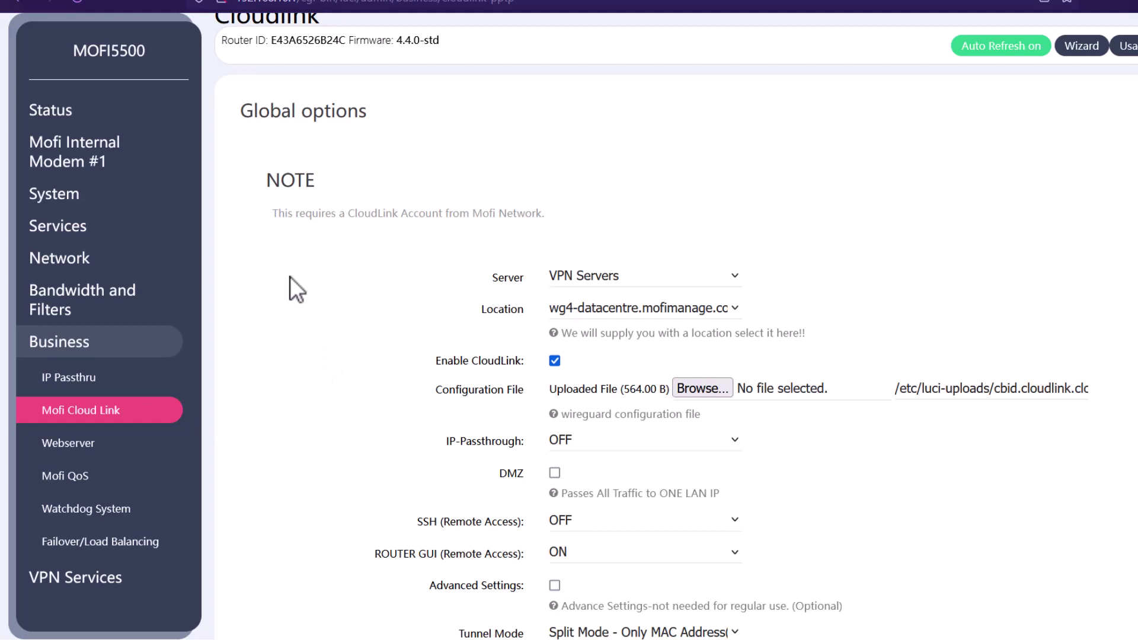
# Add split-mode device c4:03:a8:d1:16:4a with IPv4 address 192.168.10.114
pyautogui.scroll(-9, 292, 275)
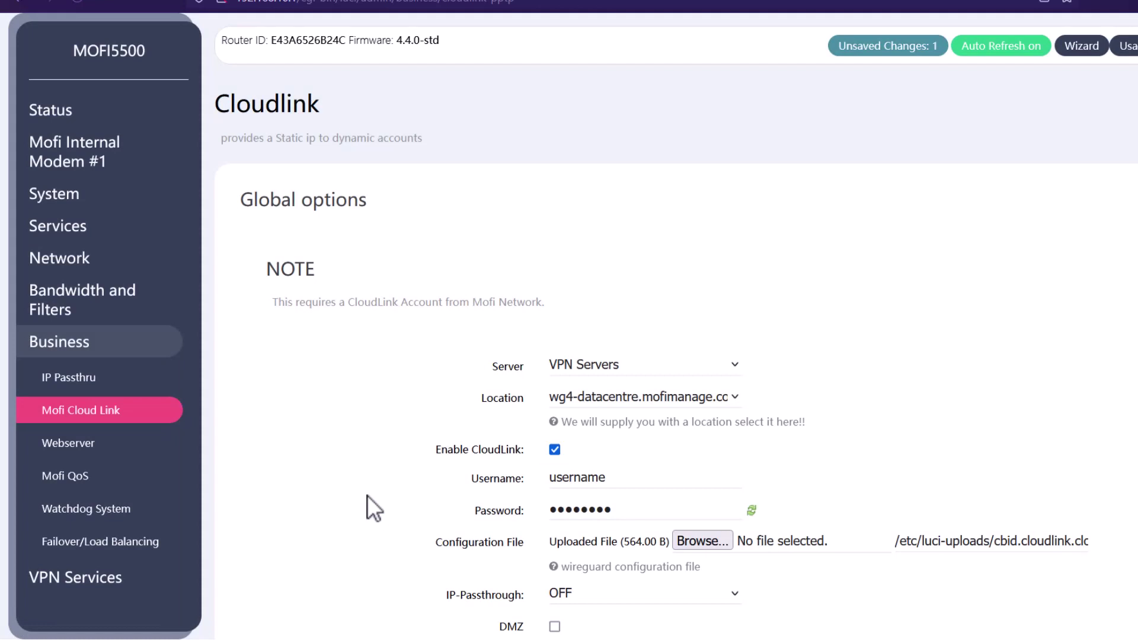
pyautogui.scroll(-7, 368, 496)
pyautogui.scroll(-1, 376, 485)
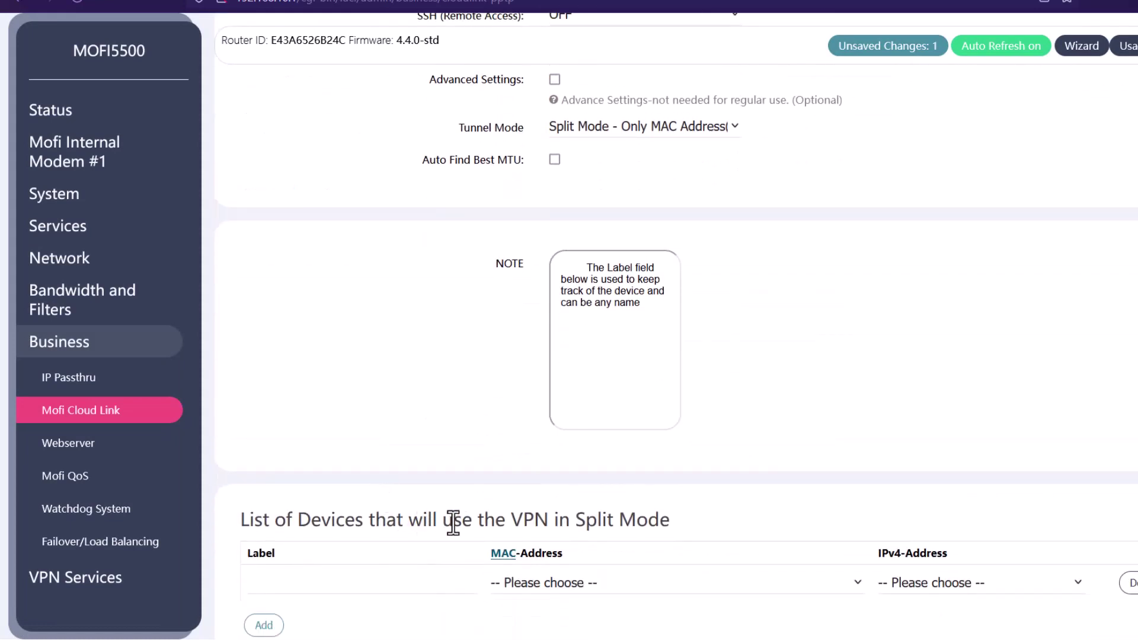
pyautogui.click(572, 585)
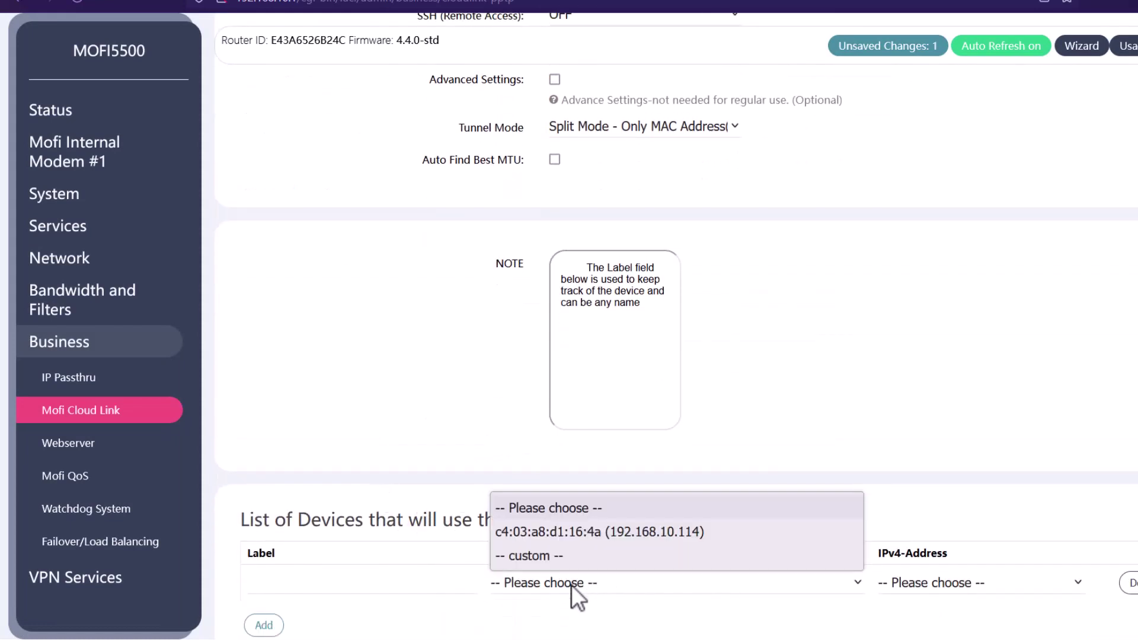
pyautogui.click(649, 532)
pyautogui.click(932, 584)
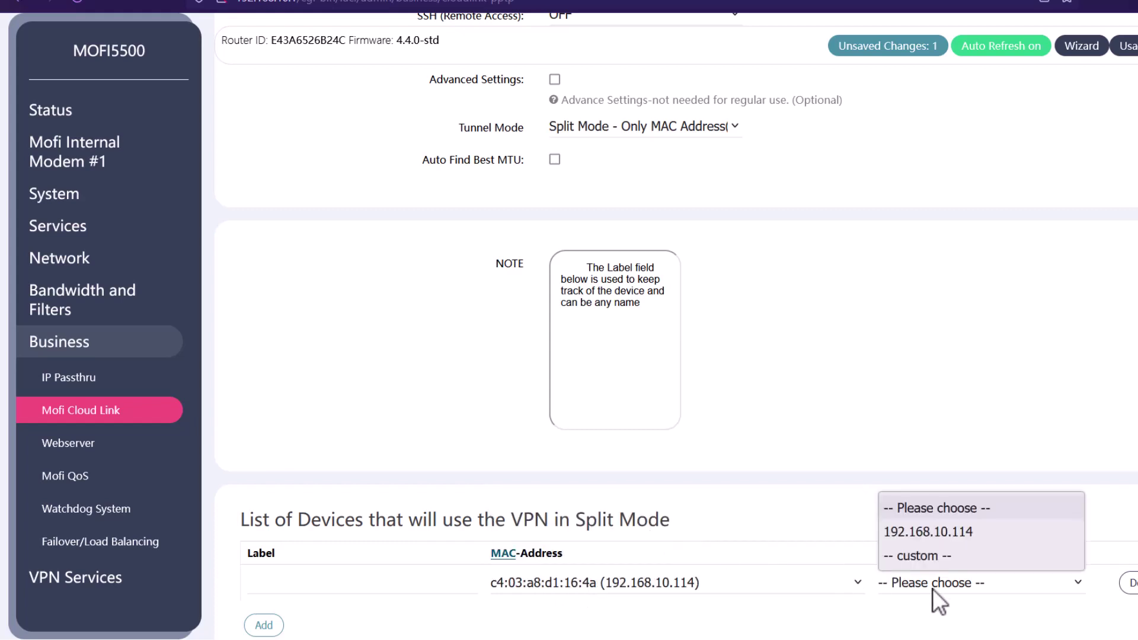
pyautogui.click(930, 532)
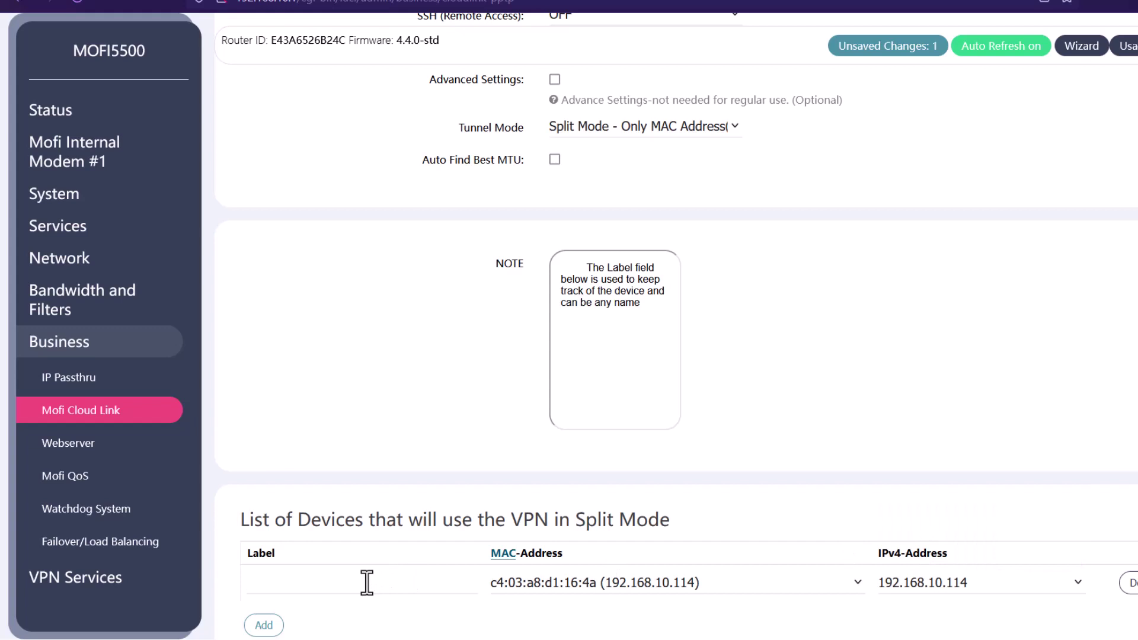
# Label the device 'example: camera' and save the Cloudlink settings
pyautogui.write('example: camera')
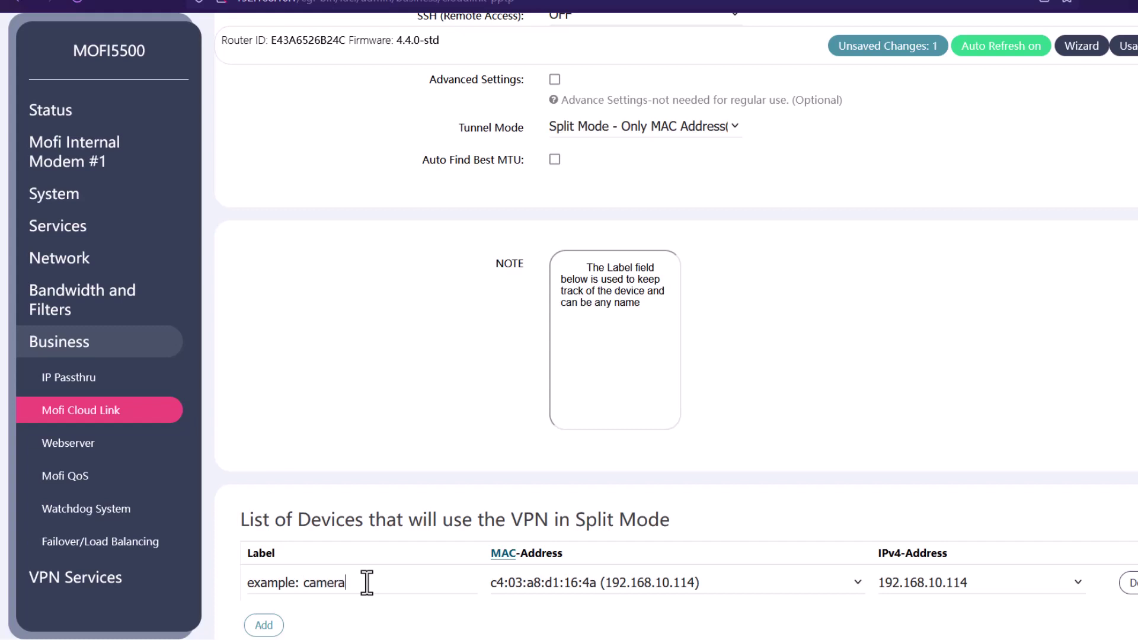
pyautogui.scroll(-5, 367, 583)
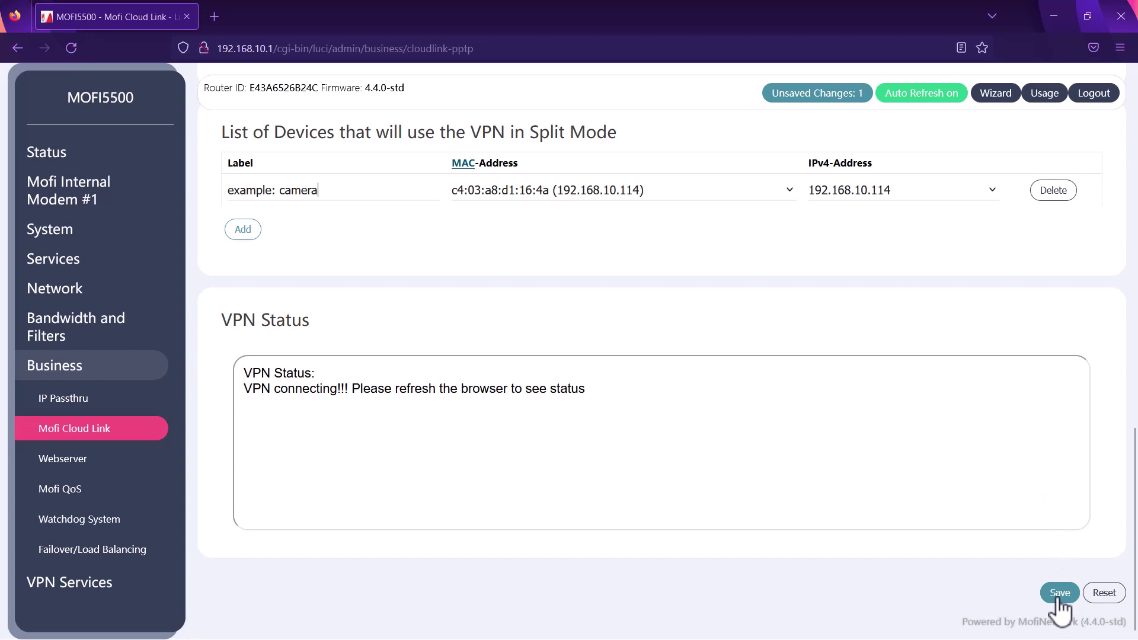
pyautogui.click(1060, 595)
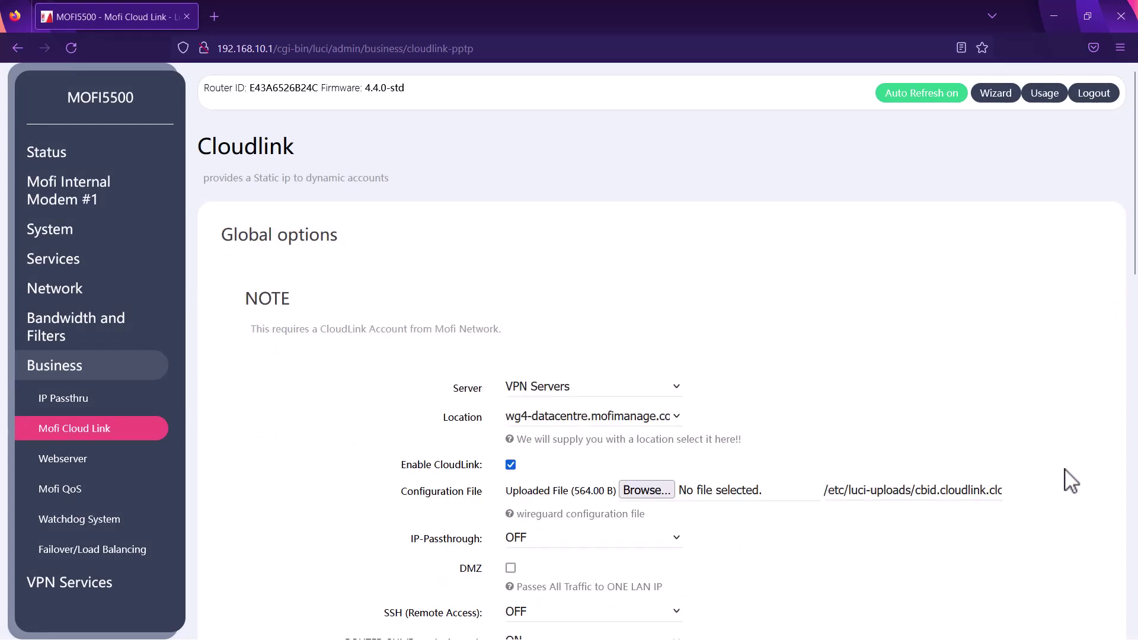
pyautogui.scroll(-9, 1071, 480)
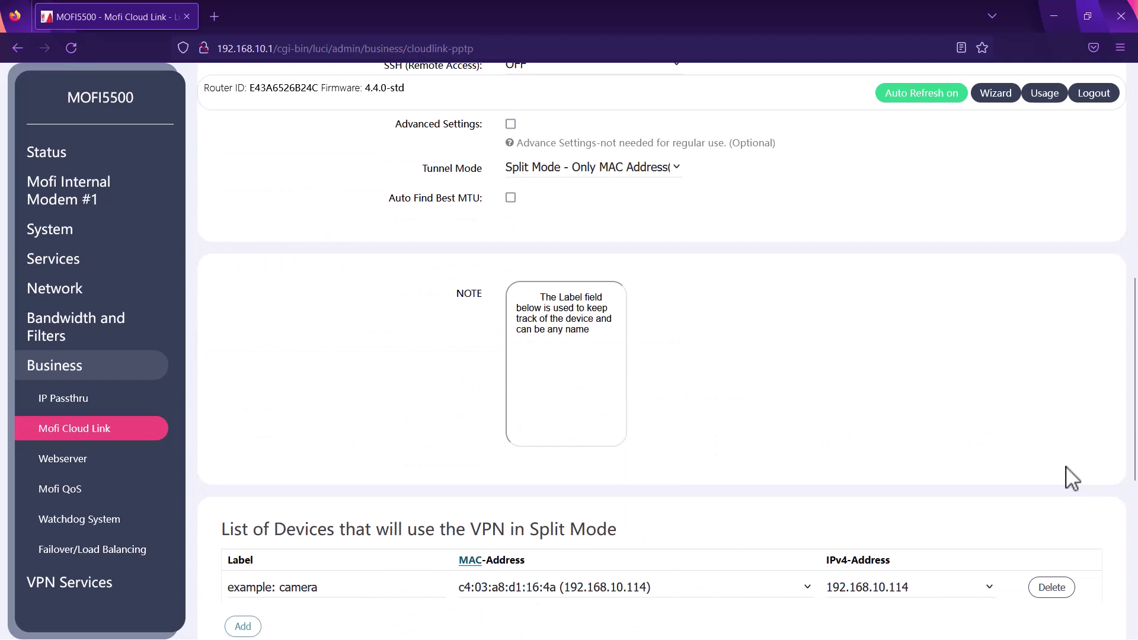
pyautogui.scroll(8, 1071, 478)
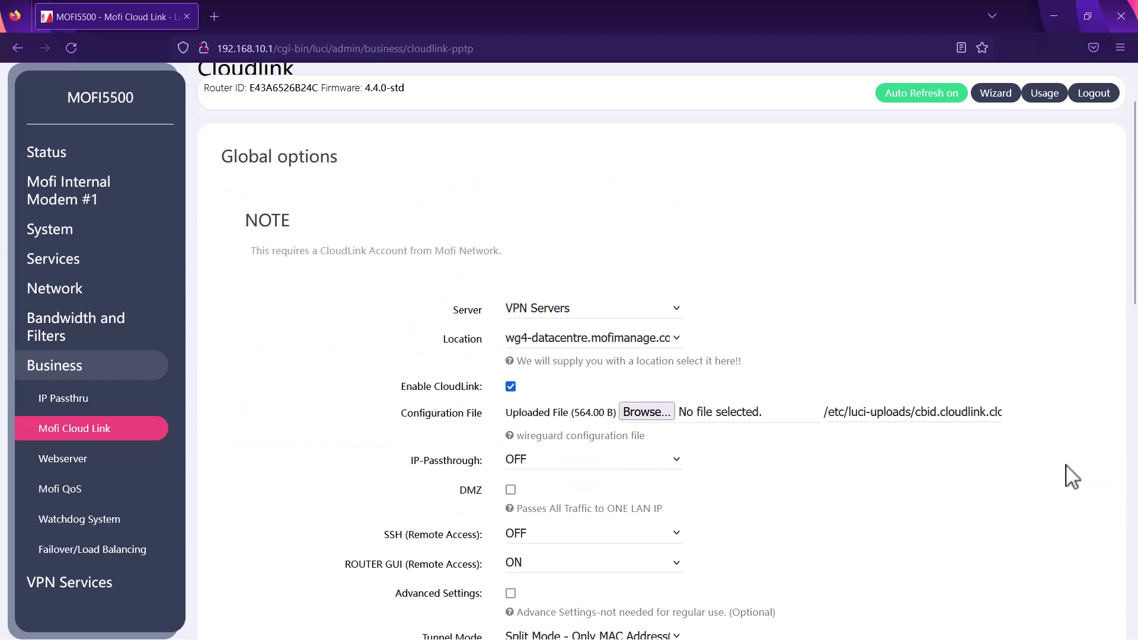
pyautogui.scroll(-8, 1071, 477)
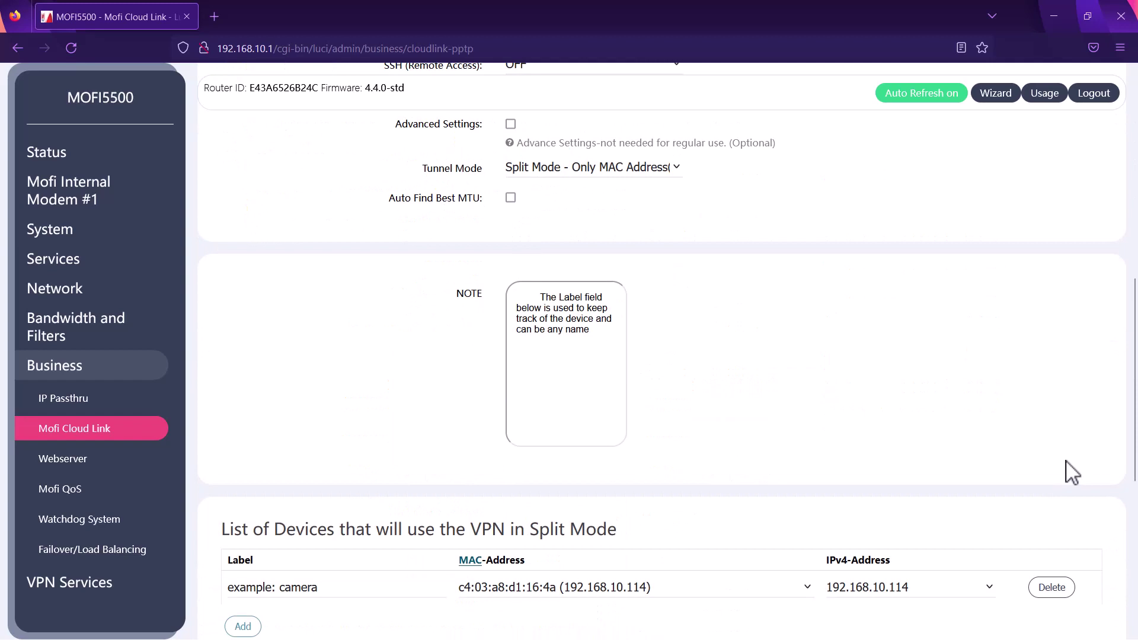
pyautogui.scroll(9, 1071, 472)
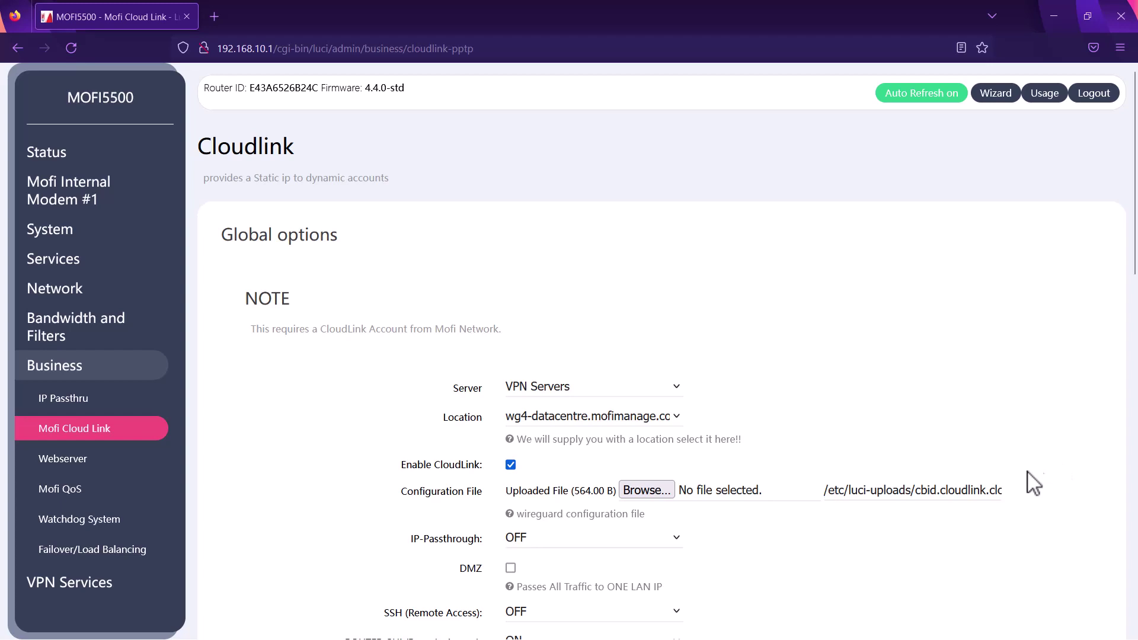
# Add a new port forwarding rule named camera under Network > Port Forwarding
pyautogui.click(61, 285)
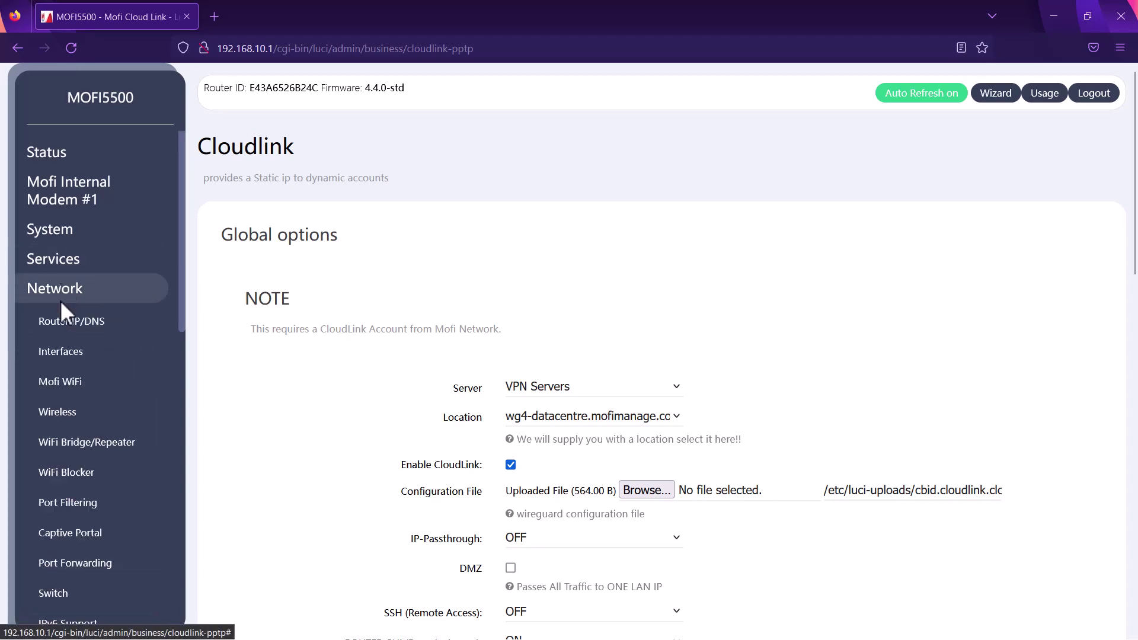
pyautogui.click(89, 566)
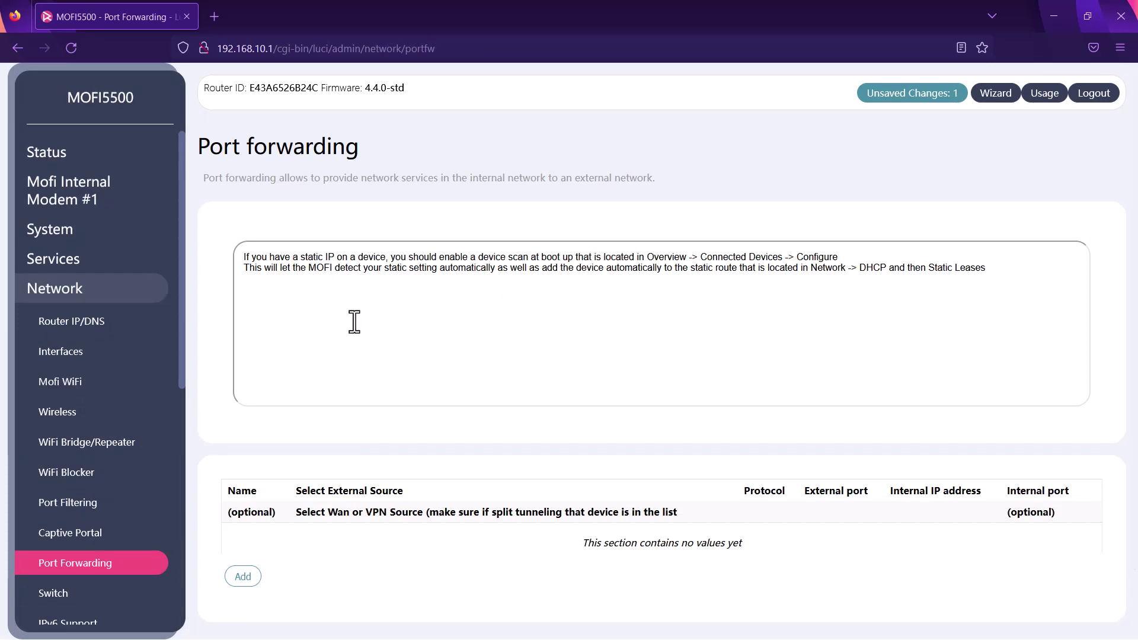
pyautogui.click(246, 577)
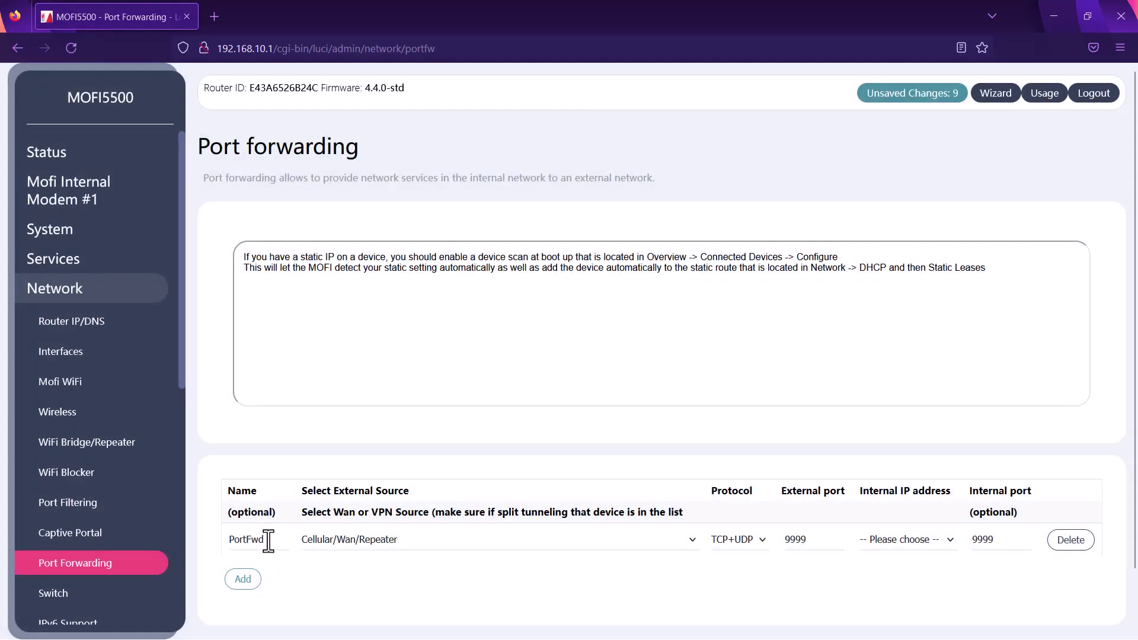
pyautogui.moveTo(269, 541); pyautogui.dragTo(228, 541)
pyautogui.write('camera')
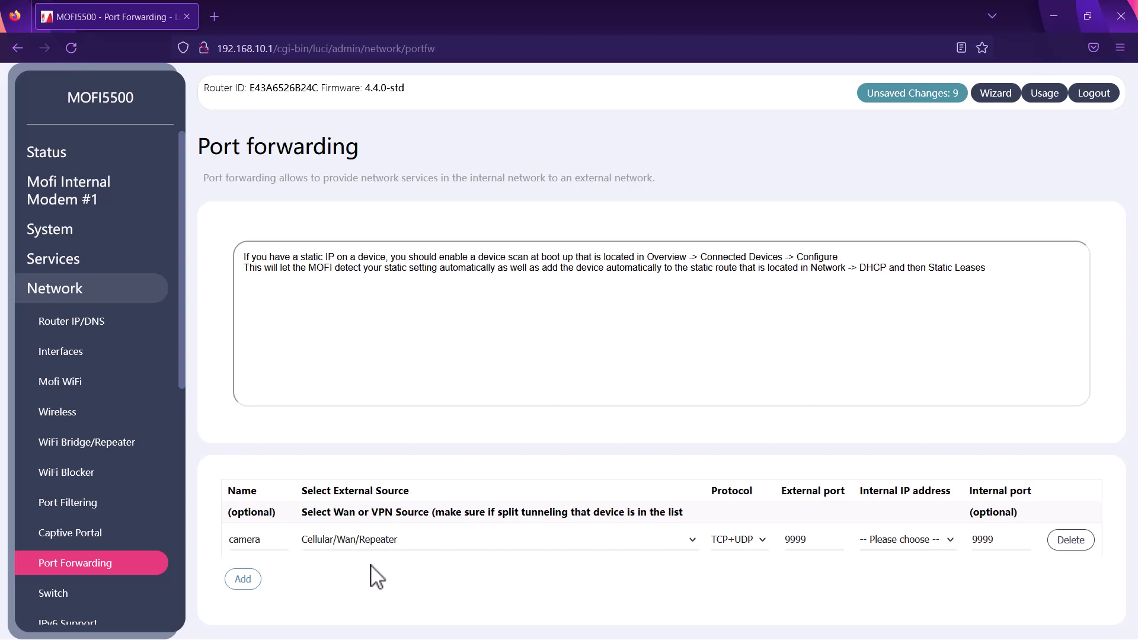
# Route the camera rule from Cloudlink/Vpn to internal IP 192.168.10.114
pyautogui.click(374, 539)
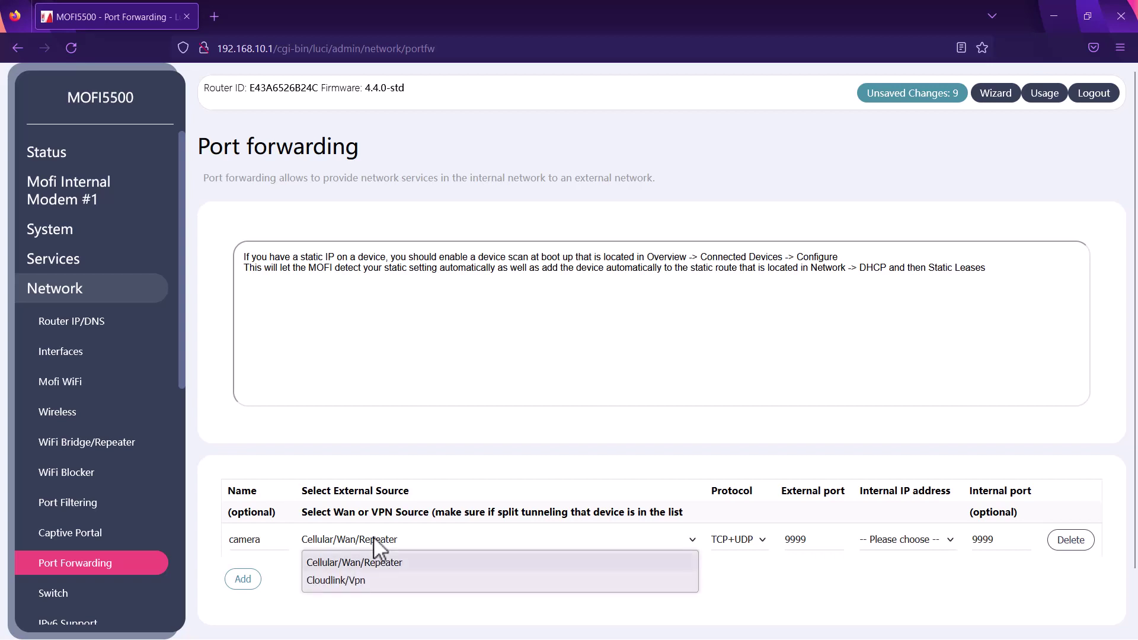
pyautogui.click(369, 580)
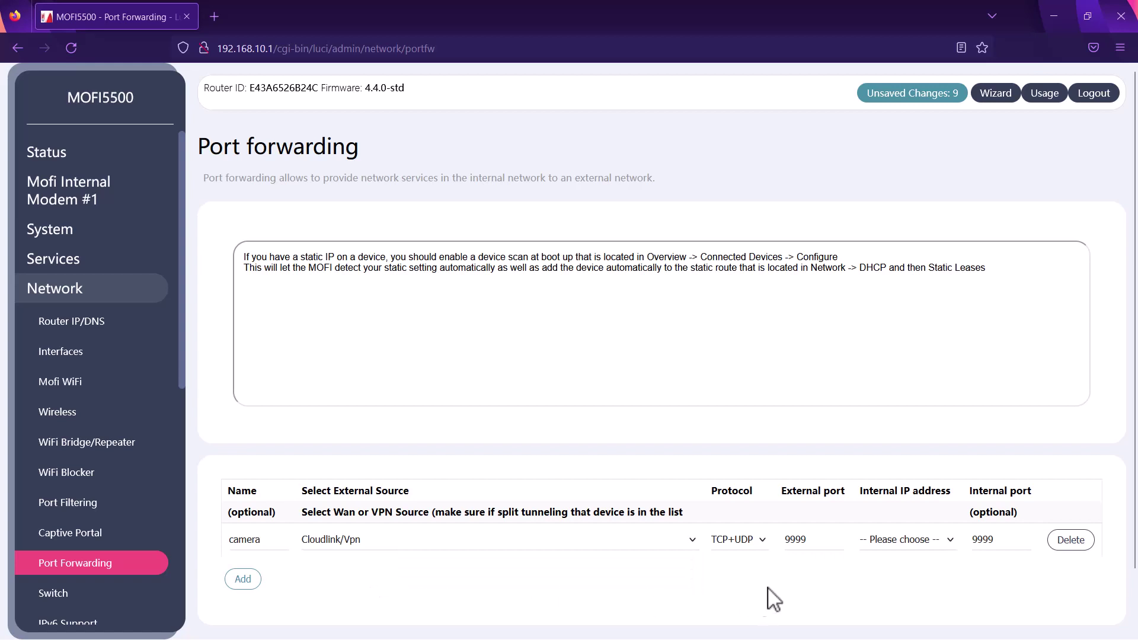
pyautogui.click(887, 536)
pyautogui.click(900, 580)
# Set external and internal ports to 443 and save the rule
pyautogui.moveTo(818, 540); pyautogui.dragTo(775, 541)
pyautogui.write('443')
pyautogui.moveTo(999, 540); pyautogui.dragTo(967, 541)
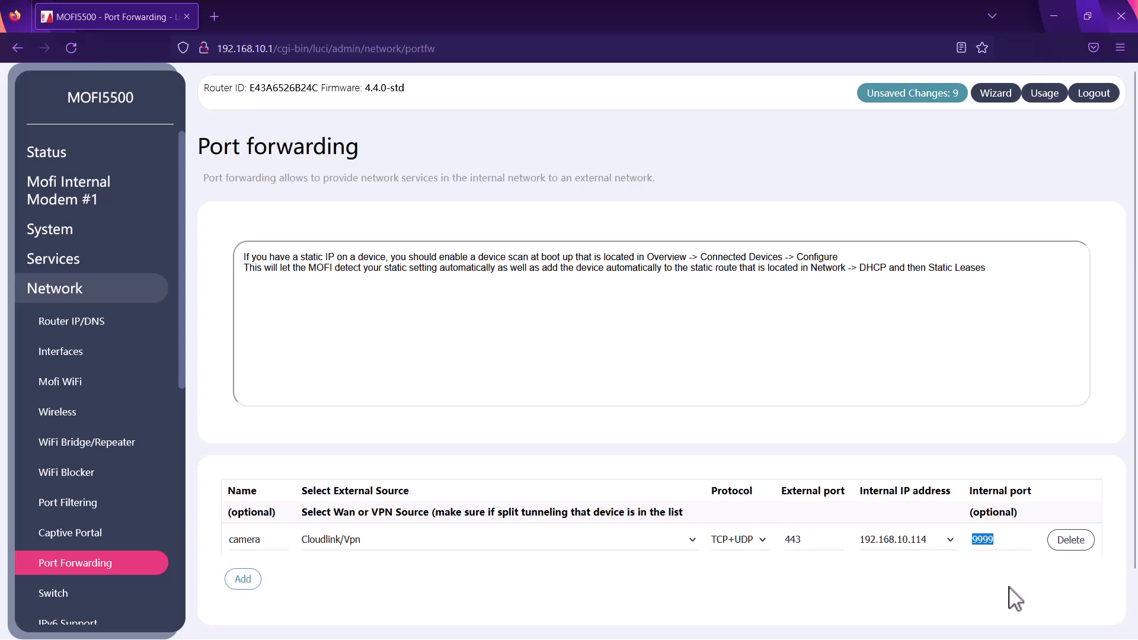
pyautogui.write('443')
pyautogui.scroll(-2, 1015, 571)
pyautogui.click(1059, 595)
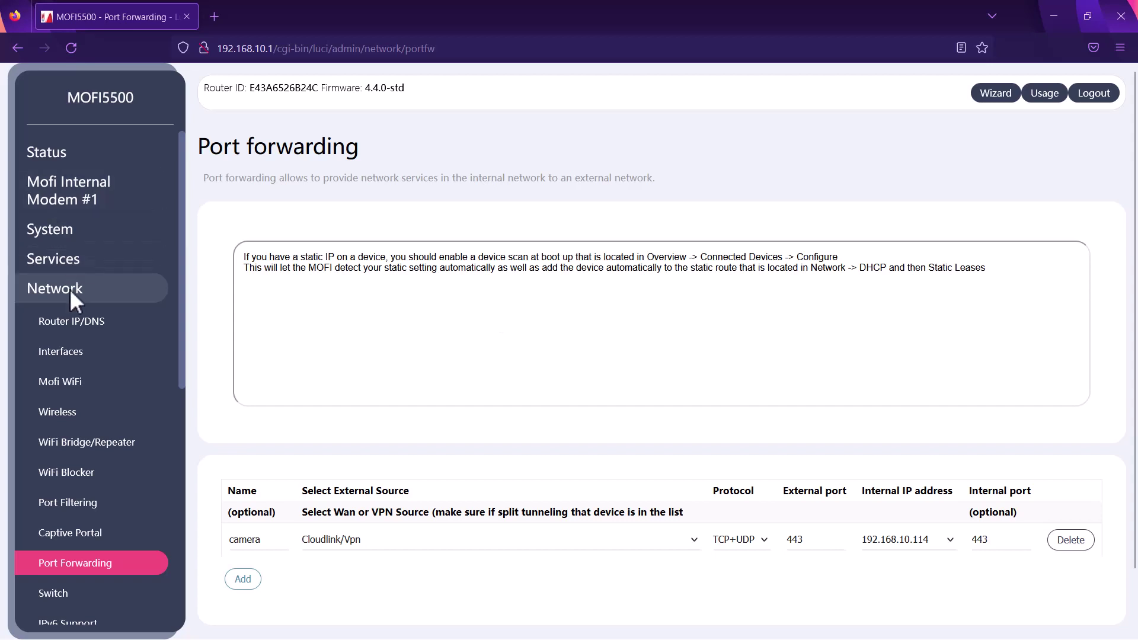
# Add a new static lease entry on the DHCP settings page
pyautogui.scroll(-3, 73, 289)
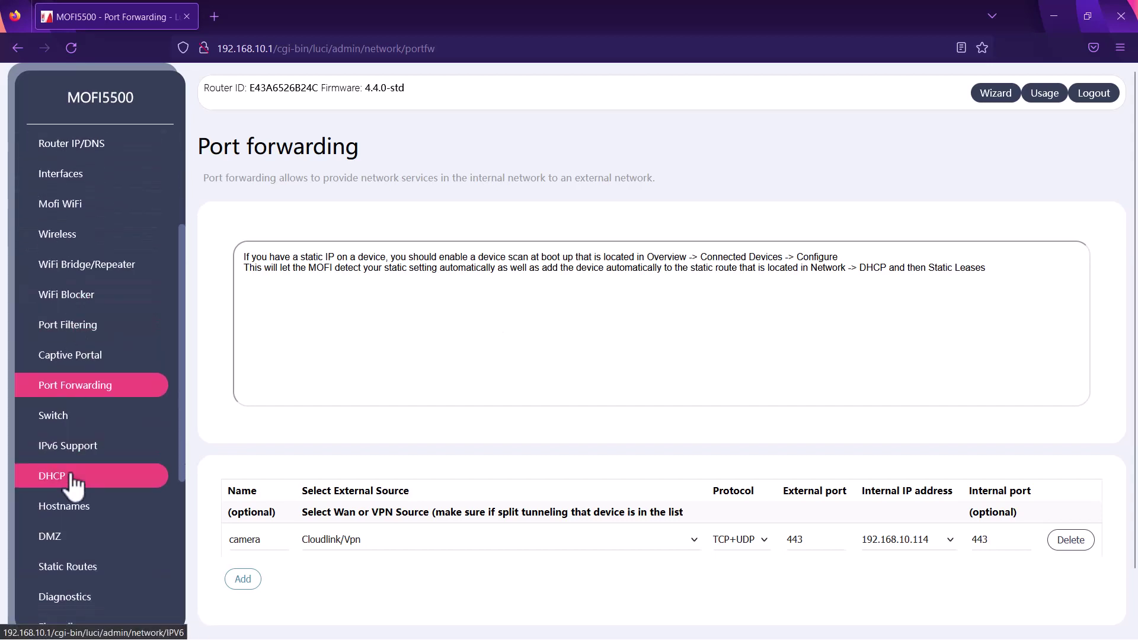
pyautogui.click(70, 481)
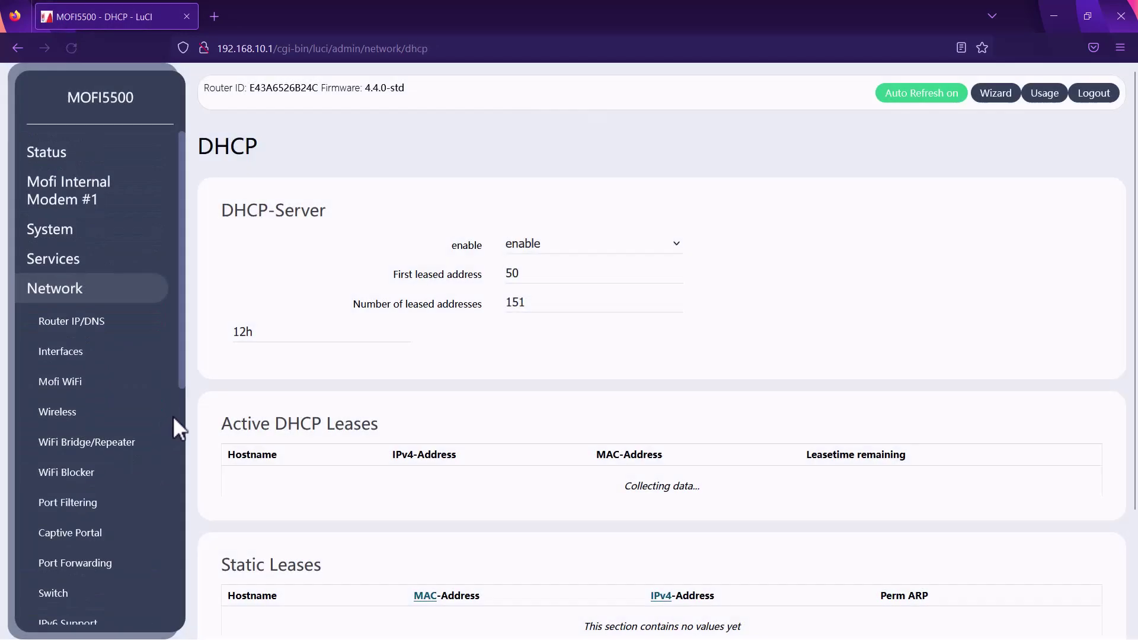
pyautogui.scroll(-5, 316, 265)
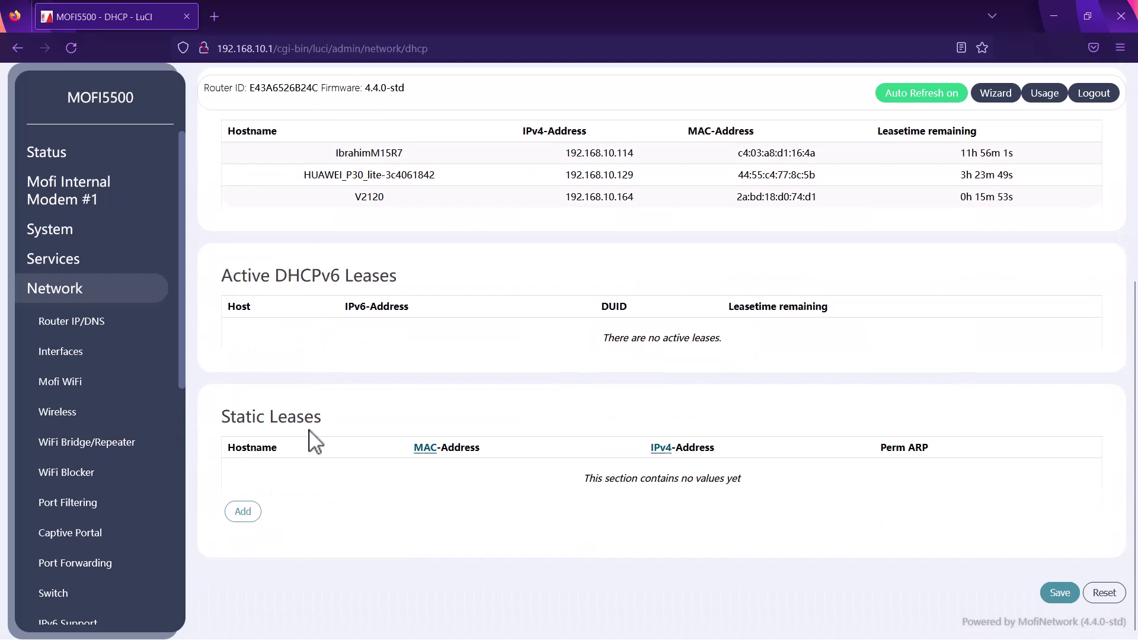
pyautogui.click(244, 511)
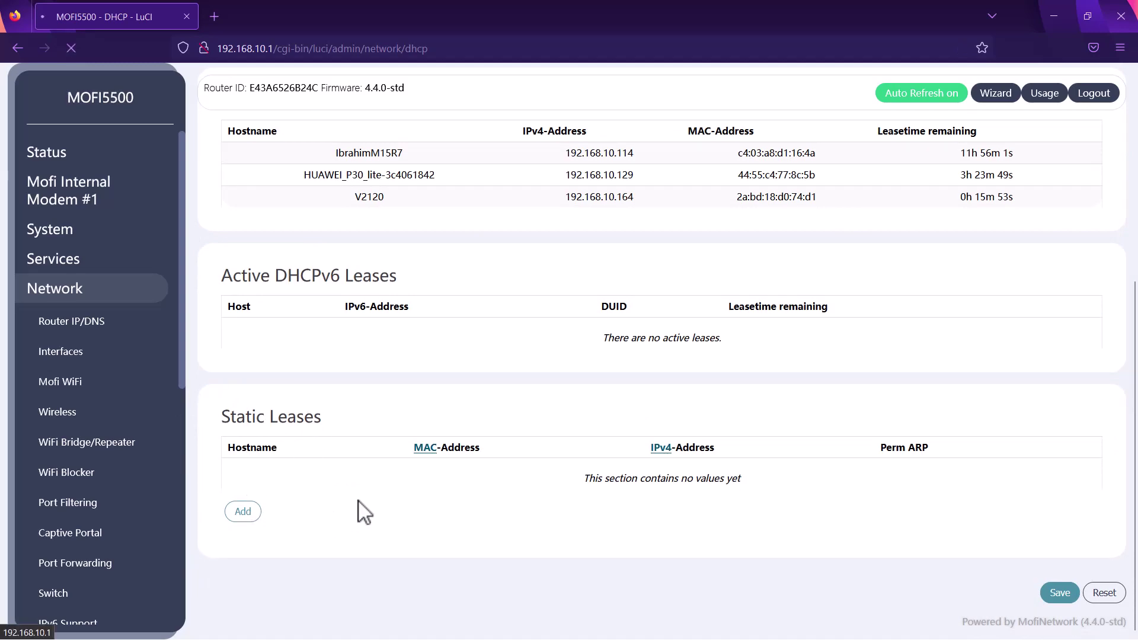
pyautogui.scroll(-2, 362, 493)
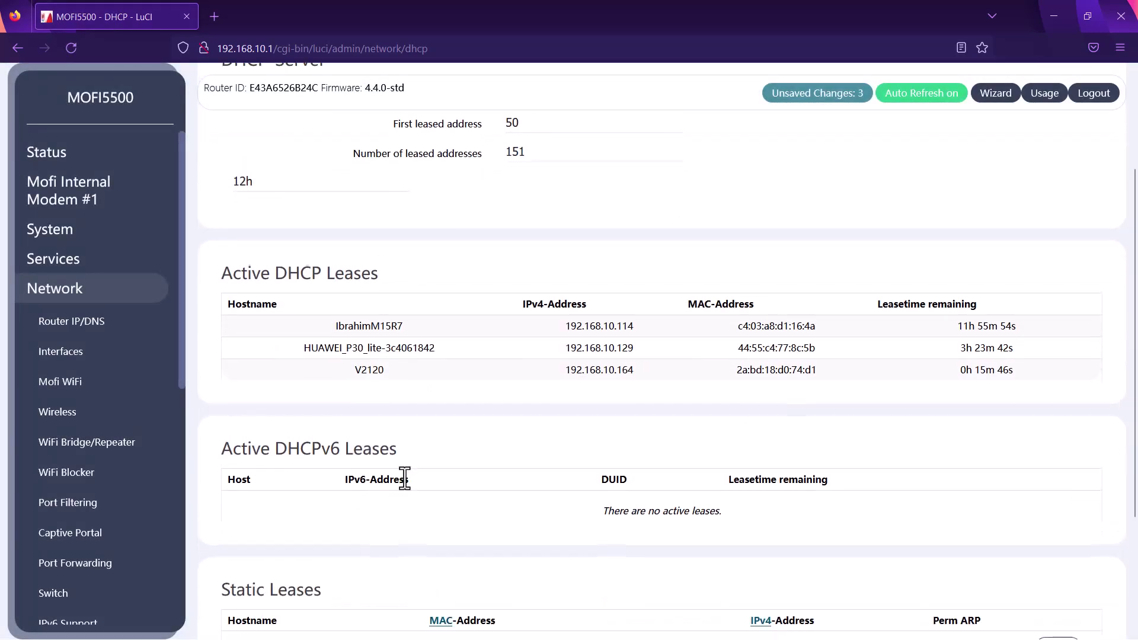
pyautogui.scroll(-3, 405, 479)
# Bind the camera's MAC c4:03:a8:d1:16:4a to 192.168.10.114 with hostname camera
pyautogui.click(472, 471)
pyautogui.click(486, 520)
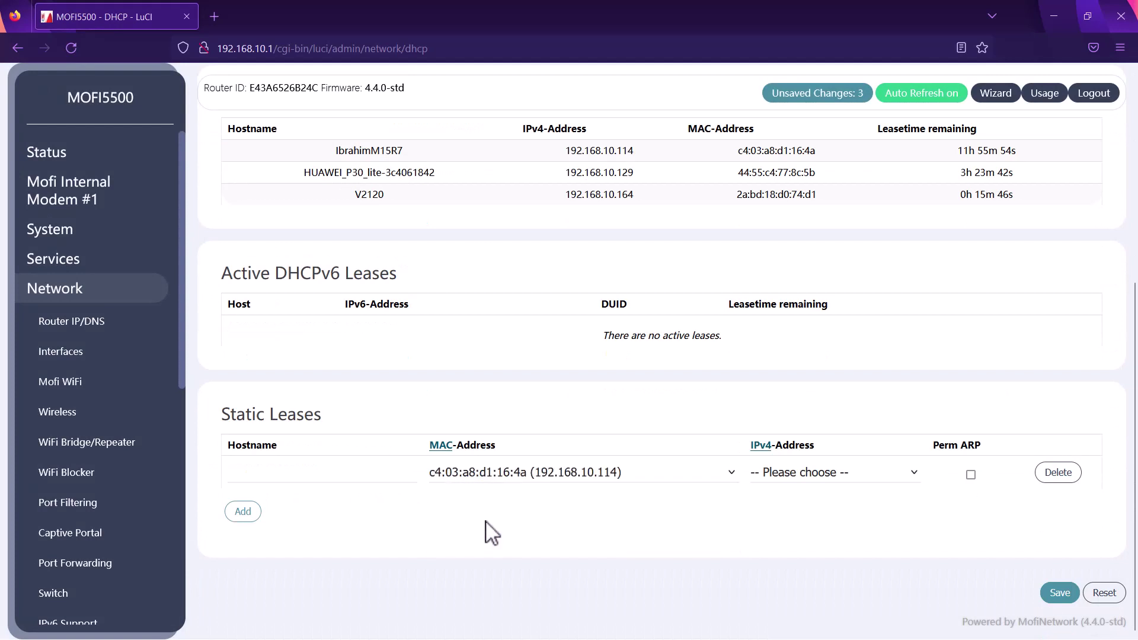
pyautogui.click(774, 474)
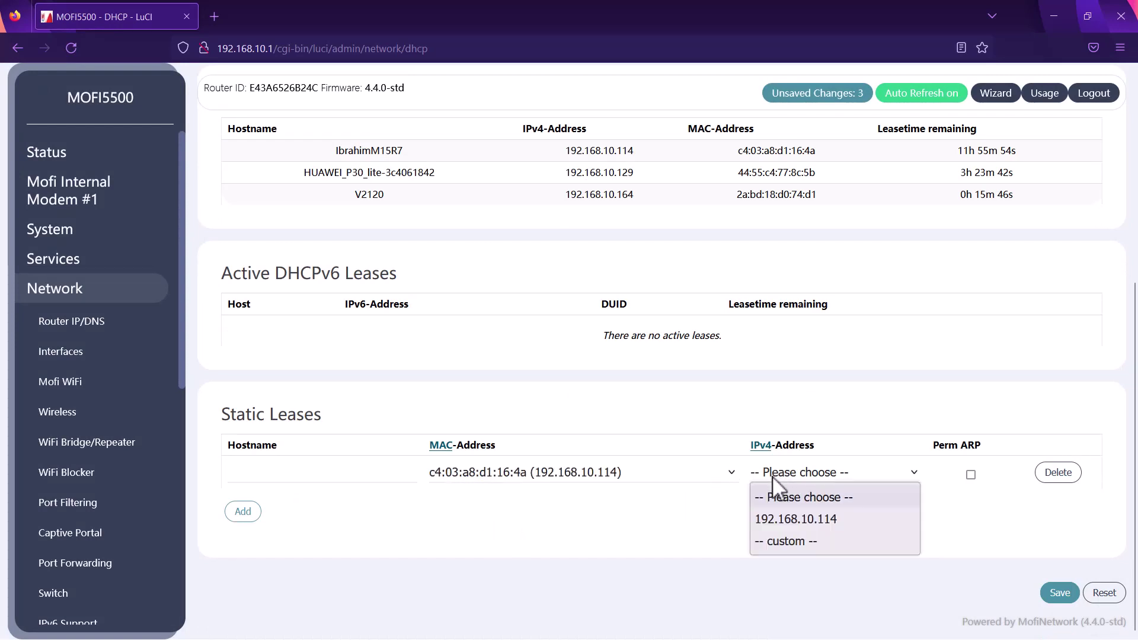
pyautogui.click(776, 518)
pyautogui.click(303, 472)
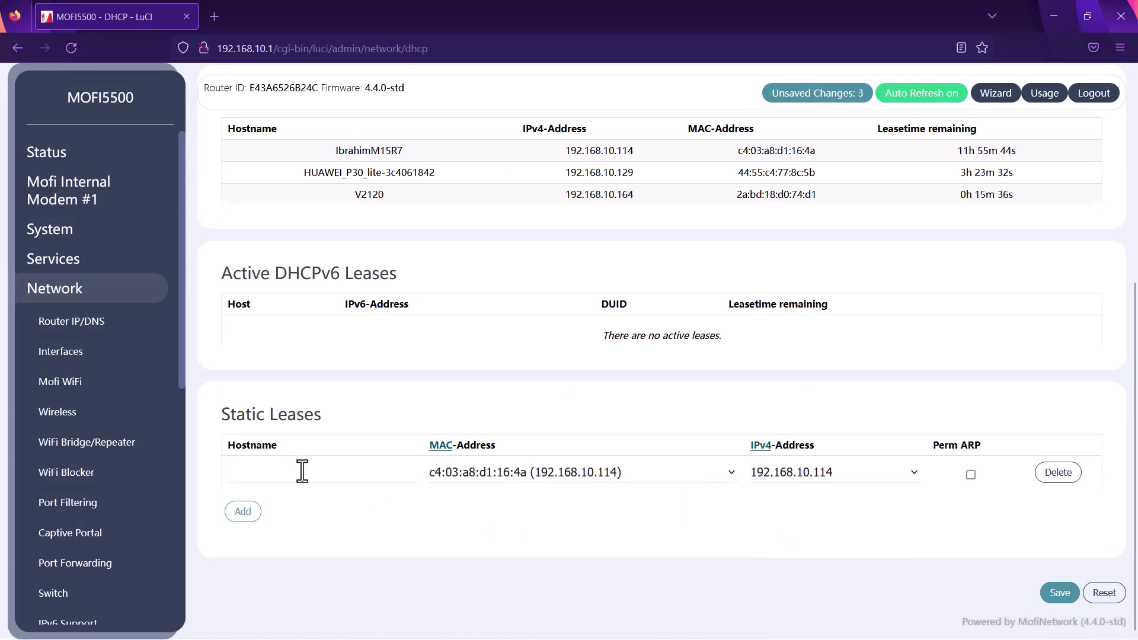
pyautogui.write('camera')
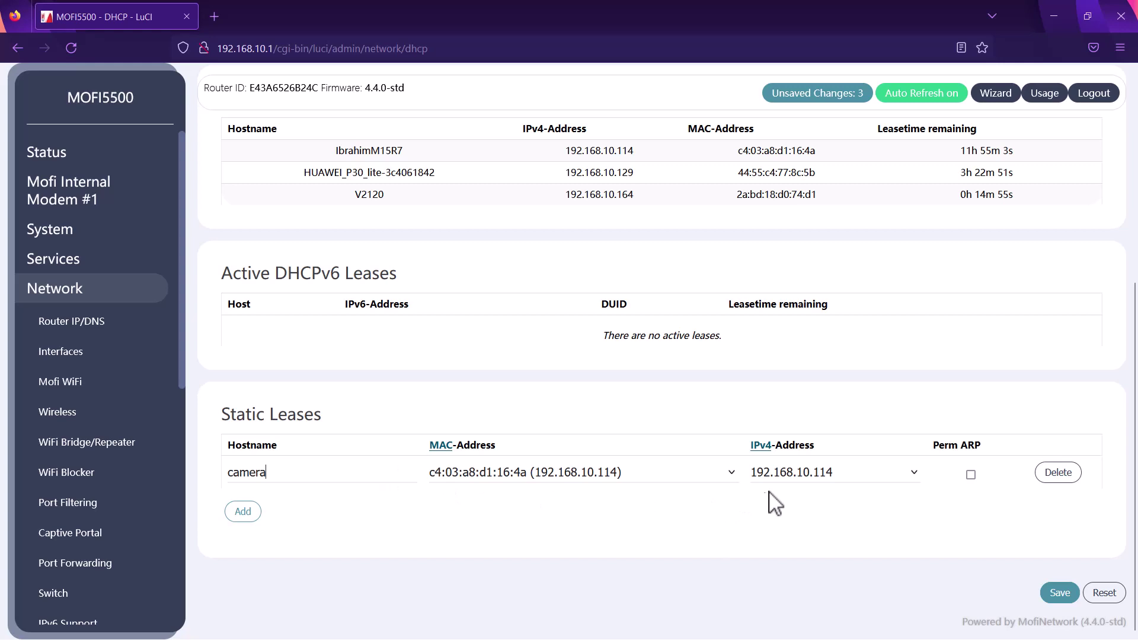
pyautogui.click(1062, 601)
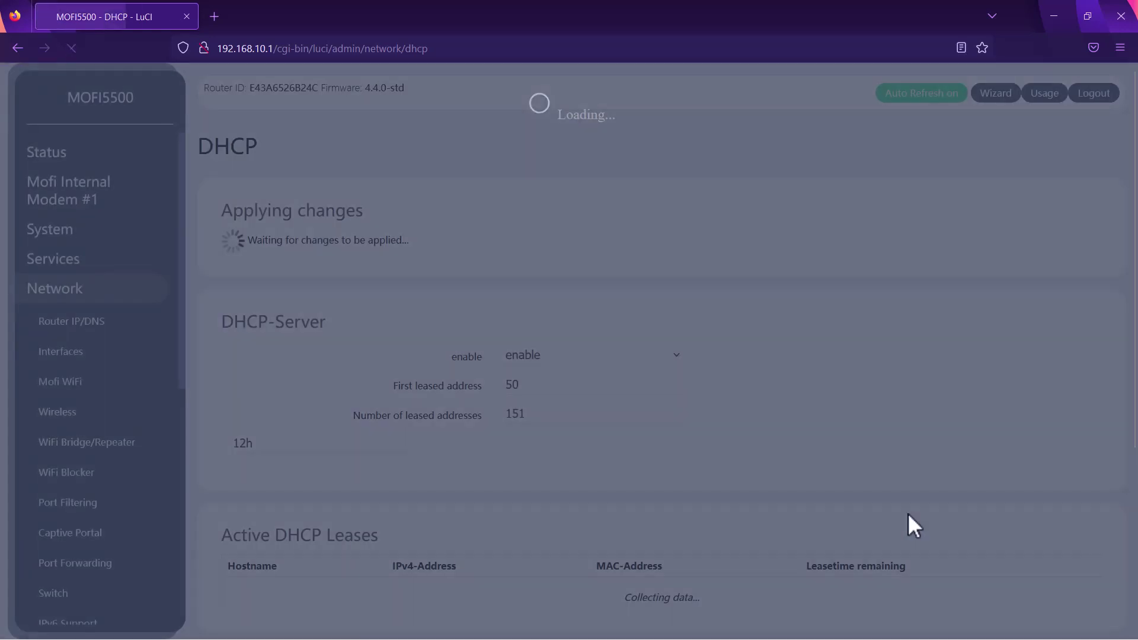